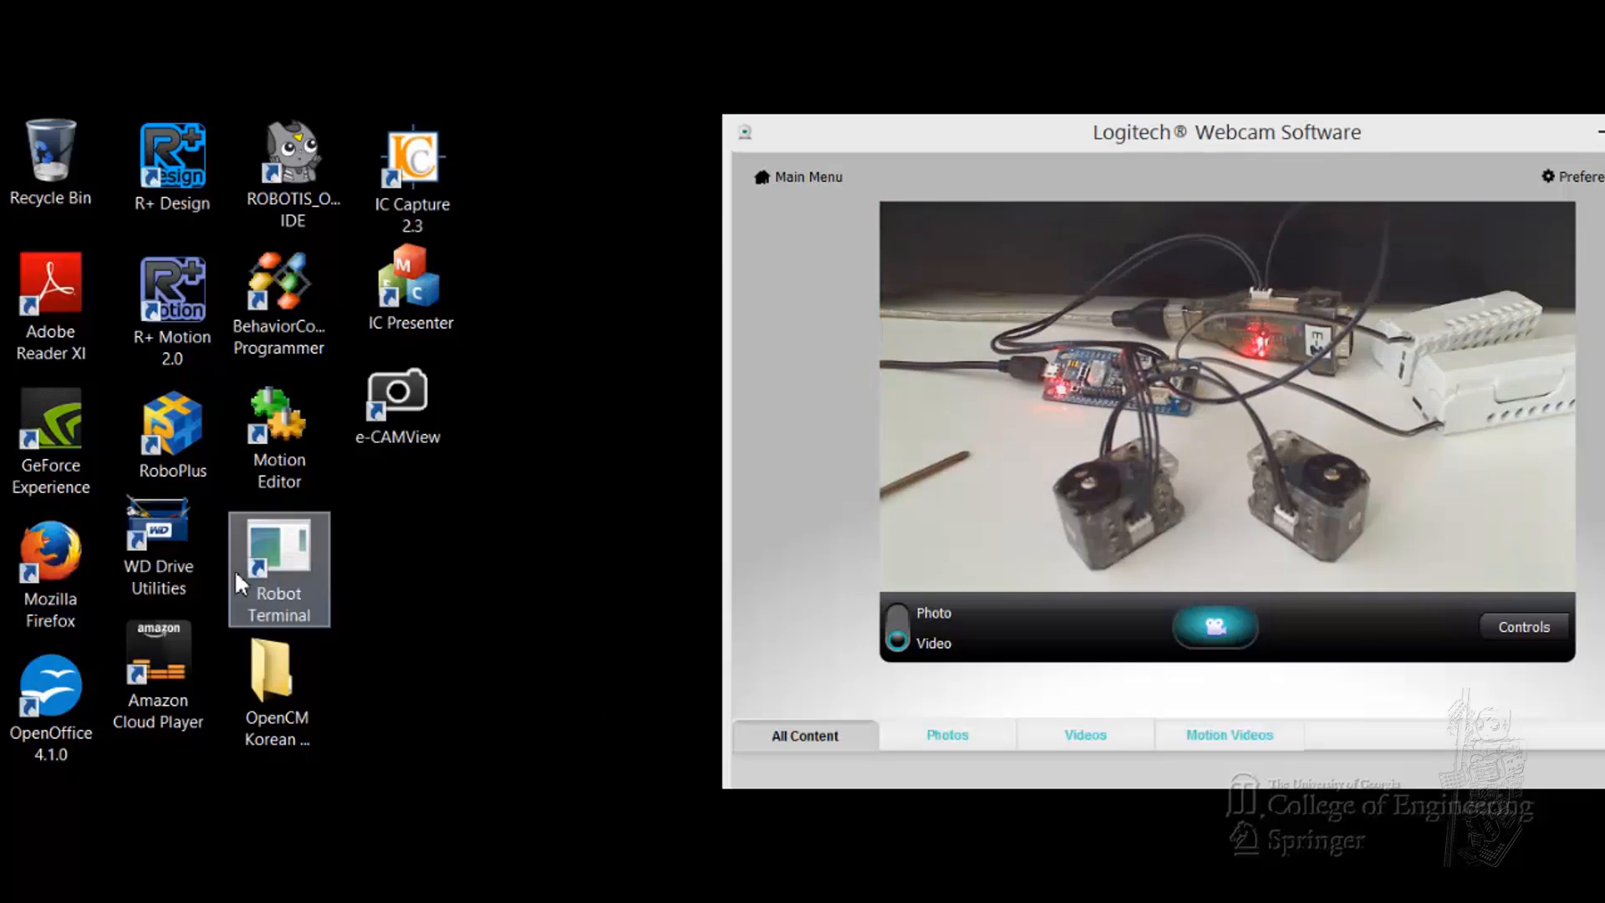
Step: Launch the ROBOTIS OpenCM IDE, place its window beside the webcam view, and set the serial port to COM21
left_click(297, 192)
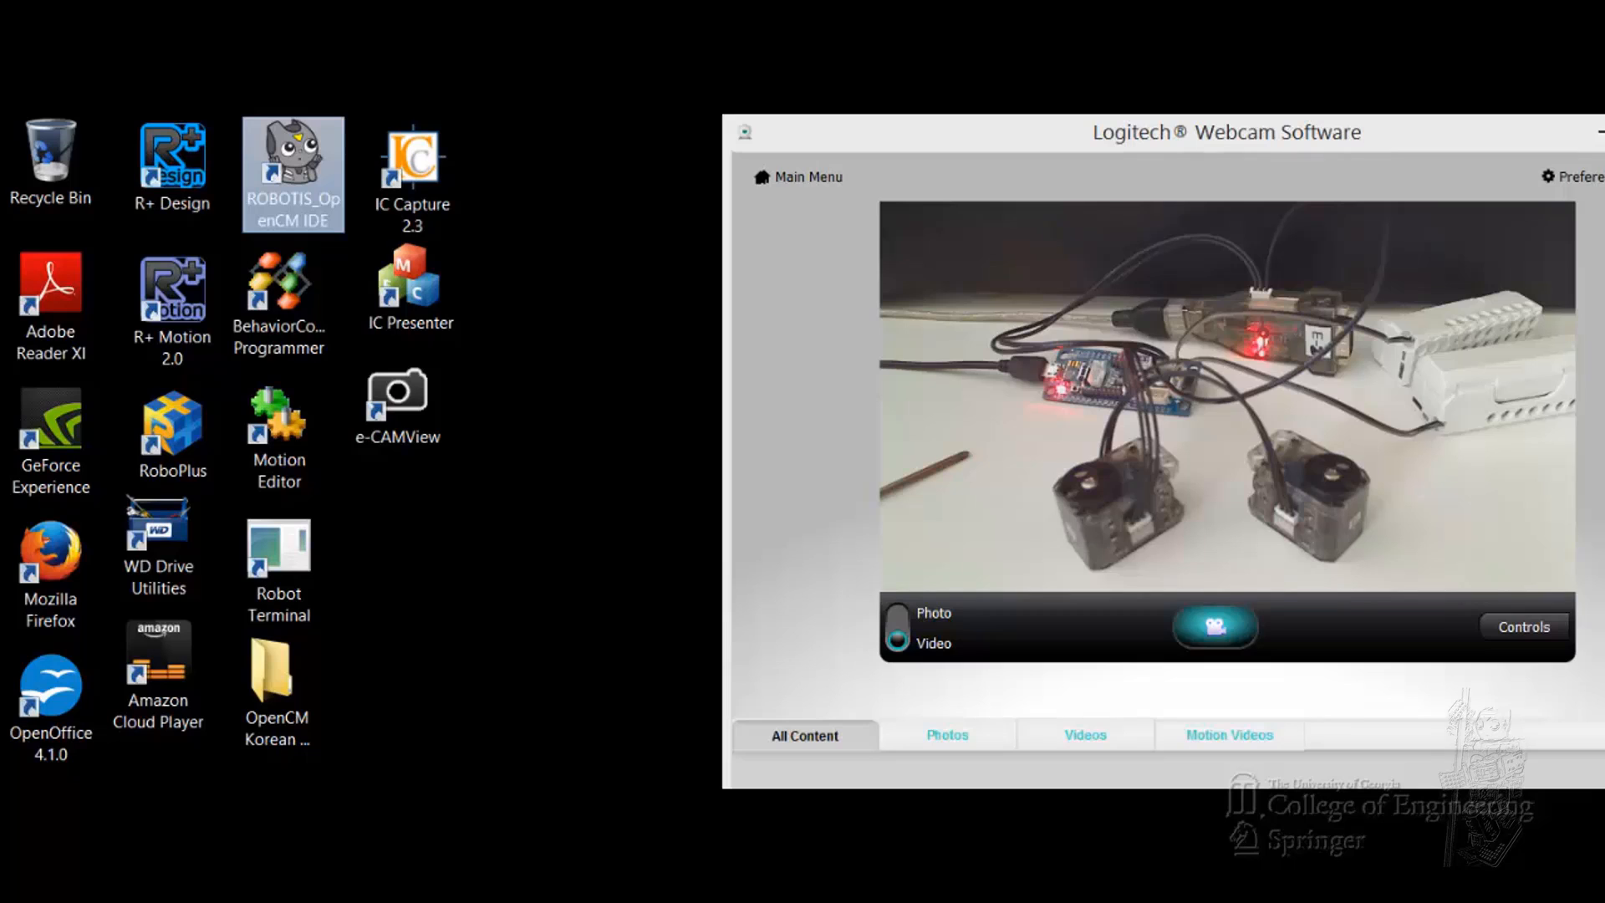
double_click(310, 149)
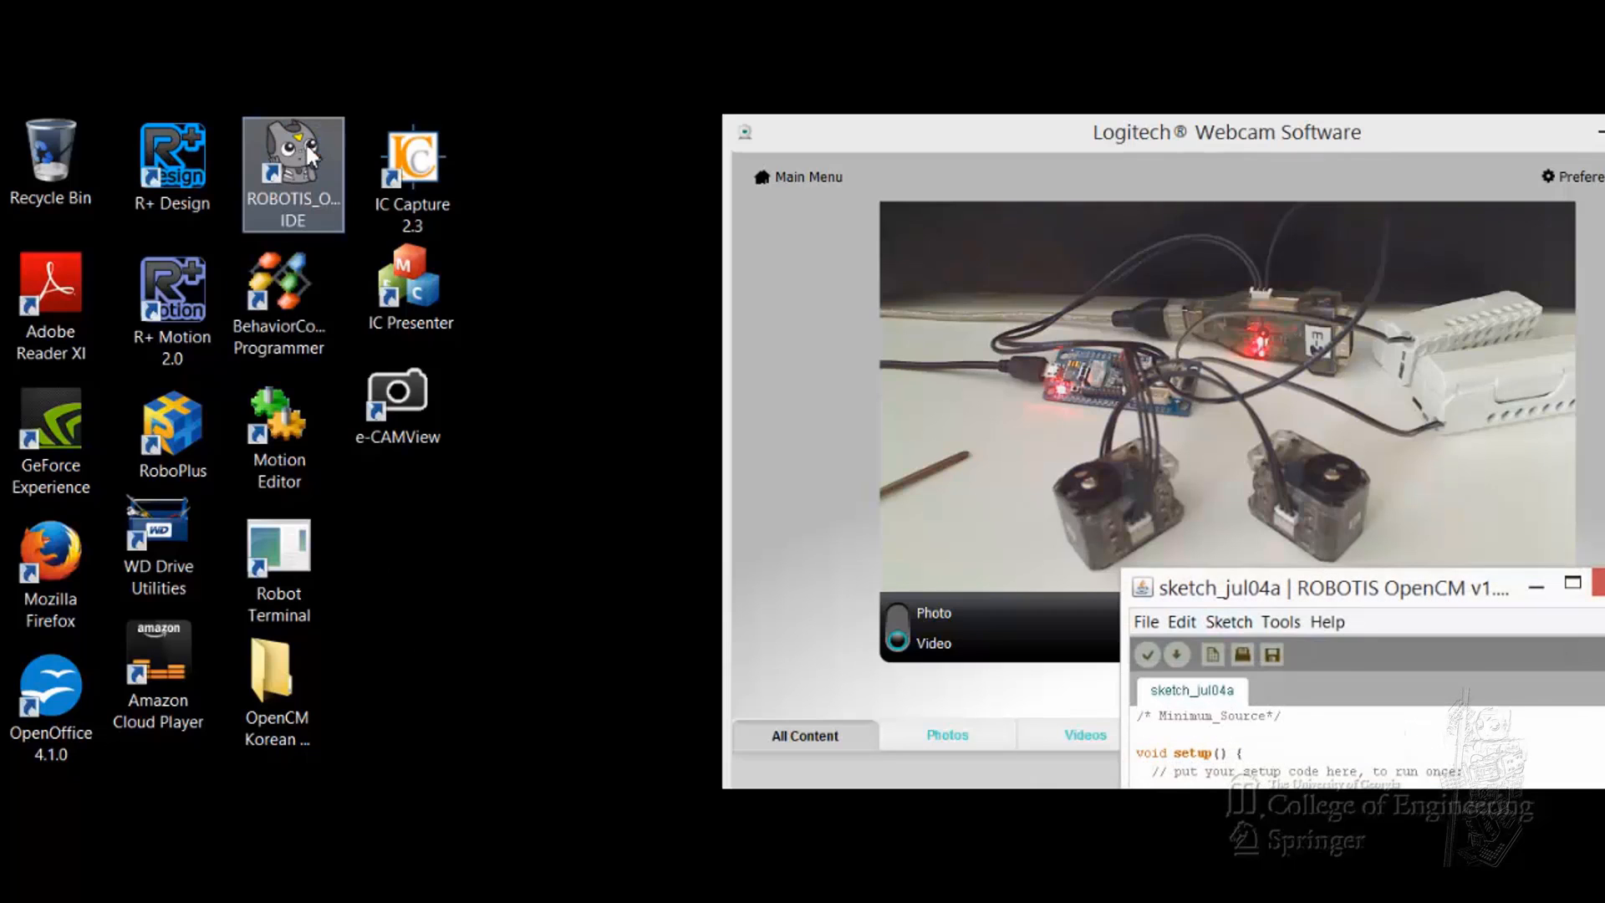
mouse_move(1409, 601)
left_mouse_down()
mouse_move(348, 200)
mouse_move(334, 148)
left_mouse_up()
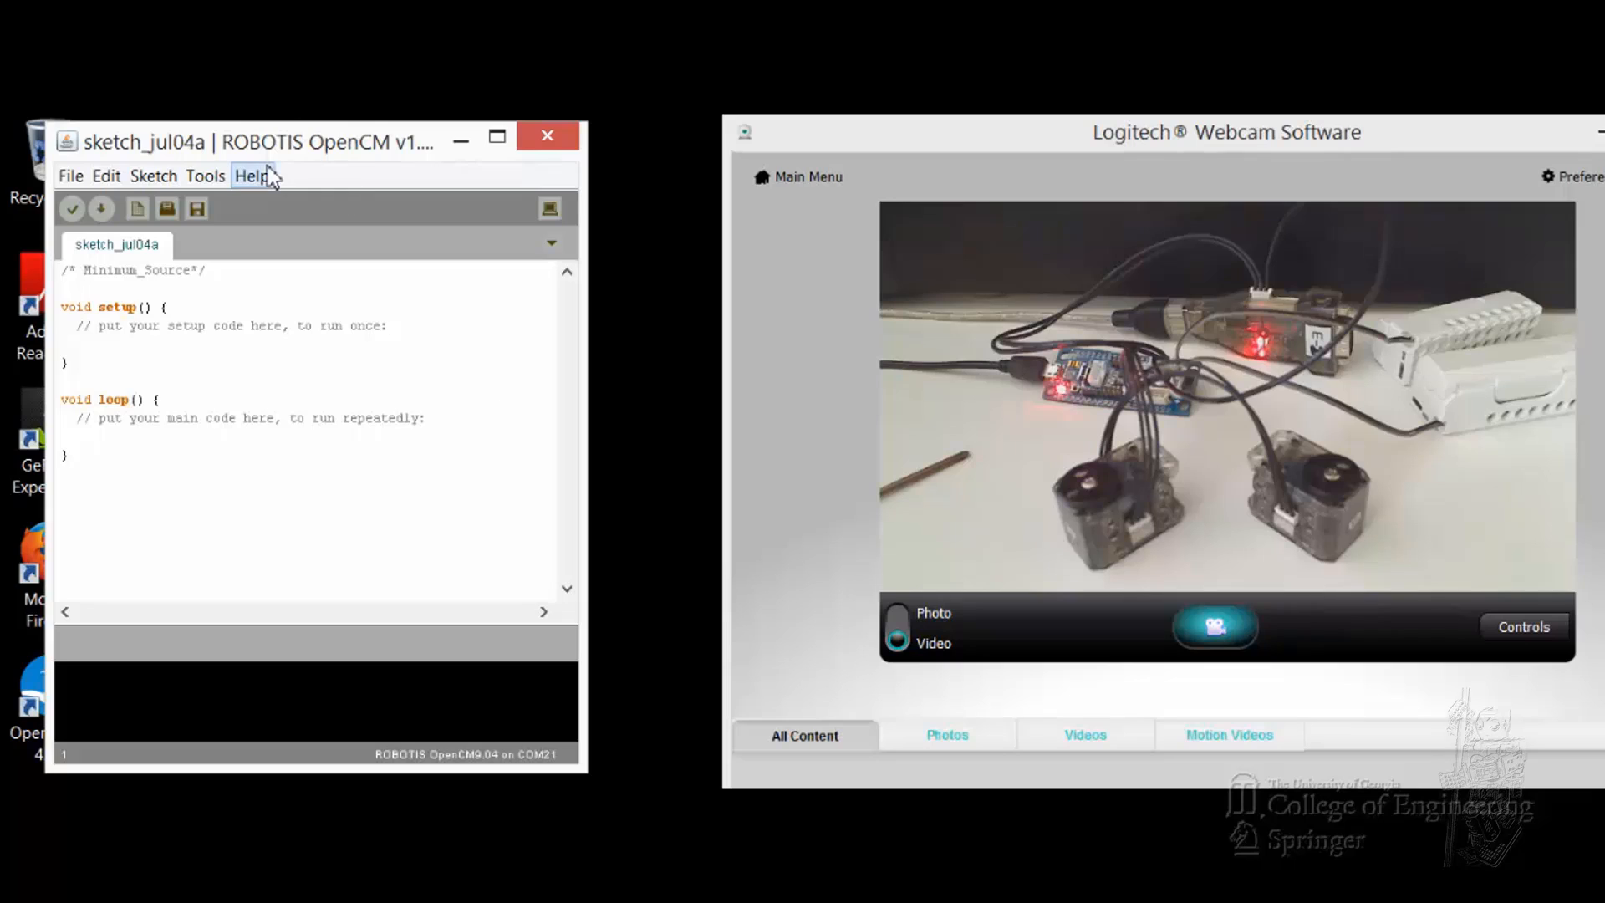
left_click(206, 177)
mouse_move(365, 382)
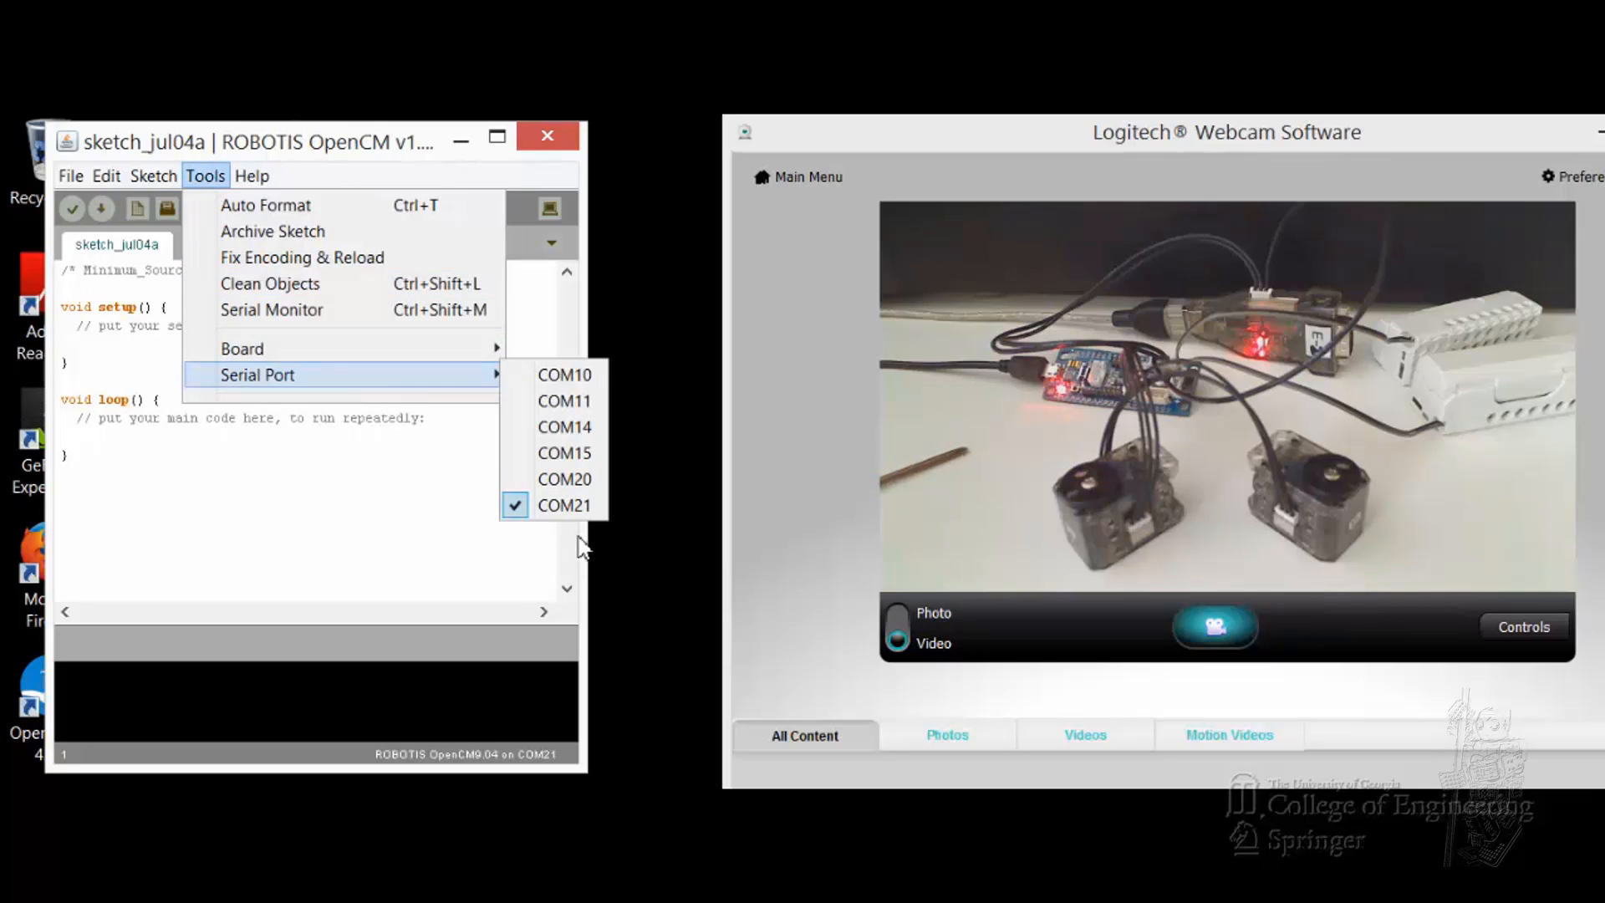
left_click(564, 506)
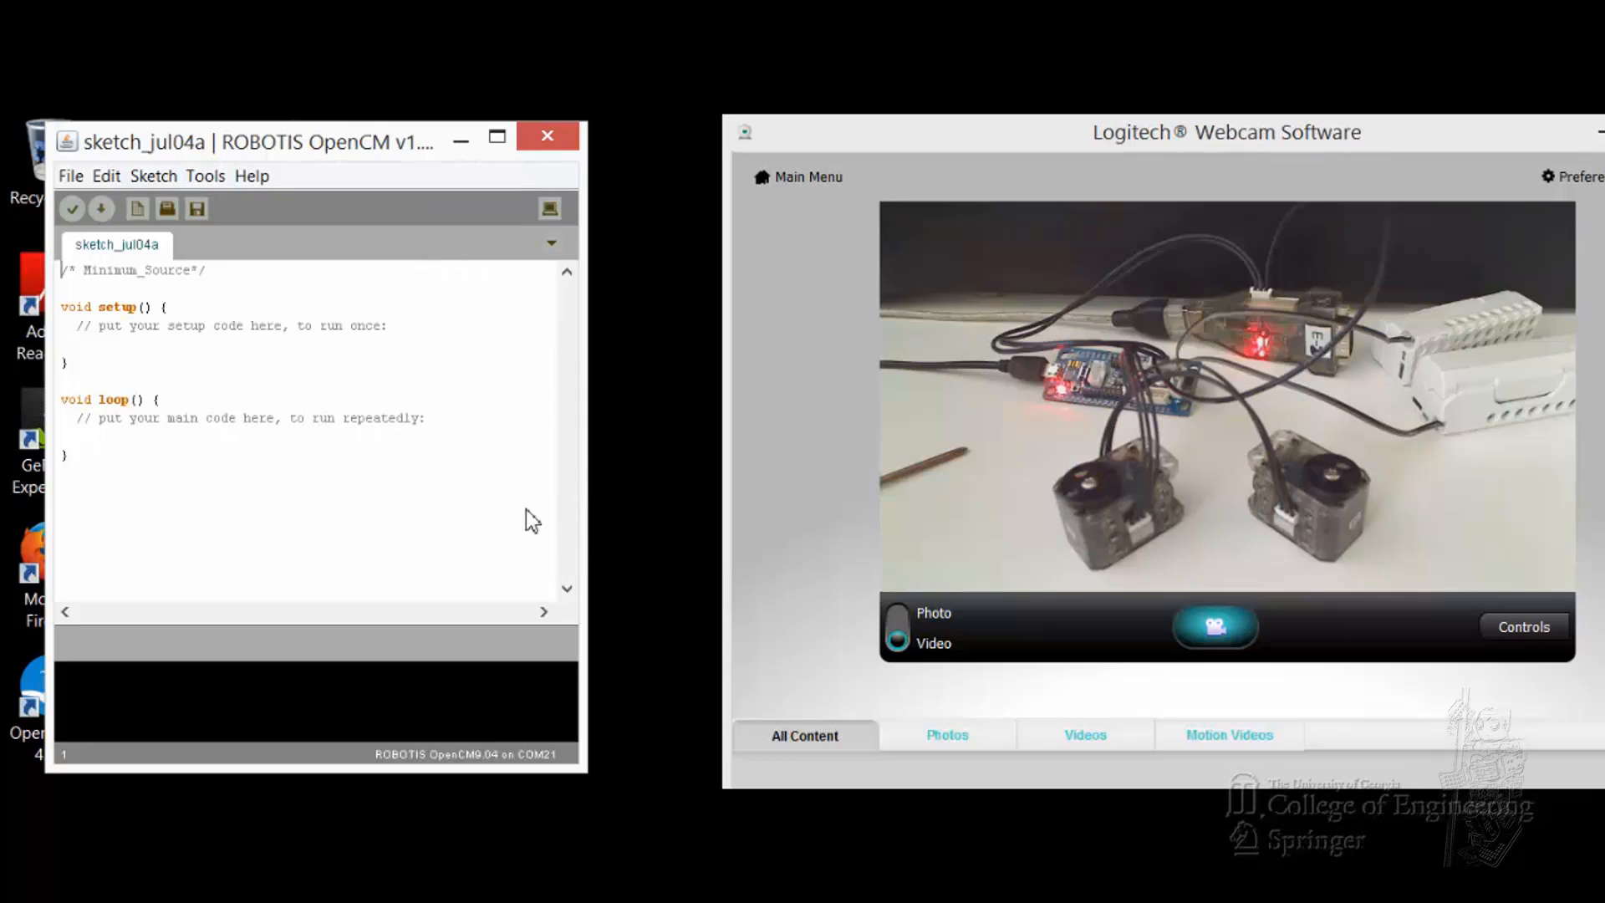
Step: Open the l_DxlTosser sketch from the 06. Dynamixel examples
left_click(71, 178)
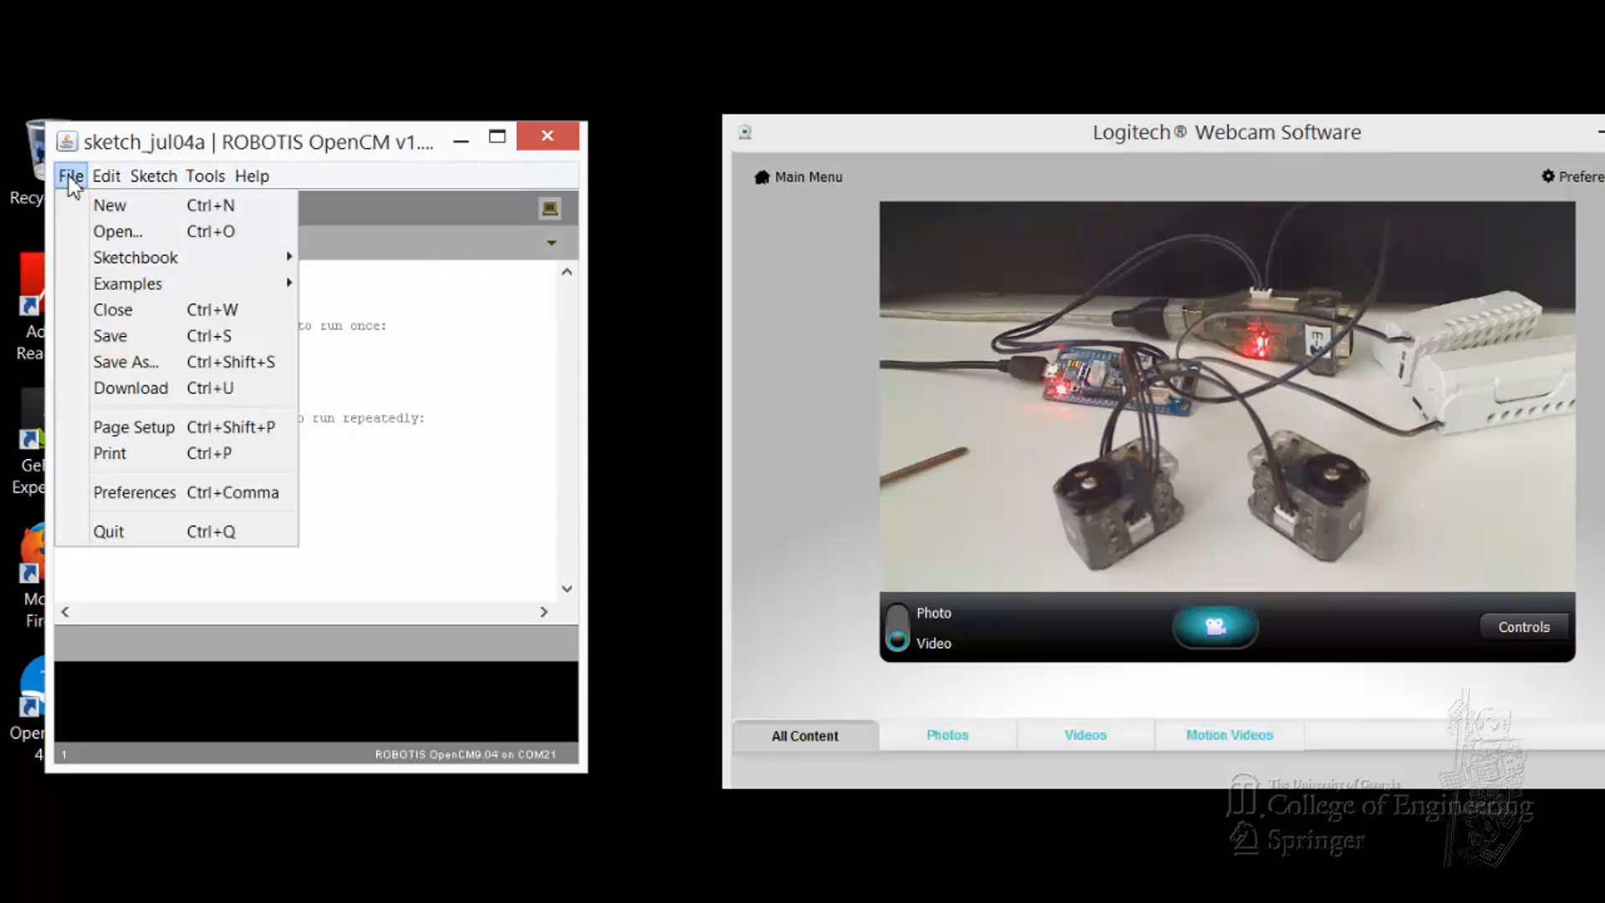
mouse_move(276, 288)
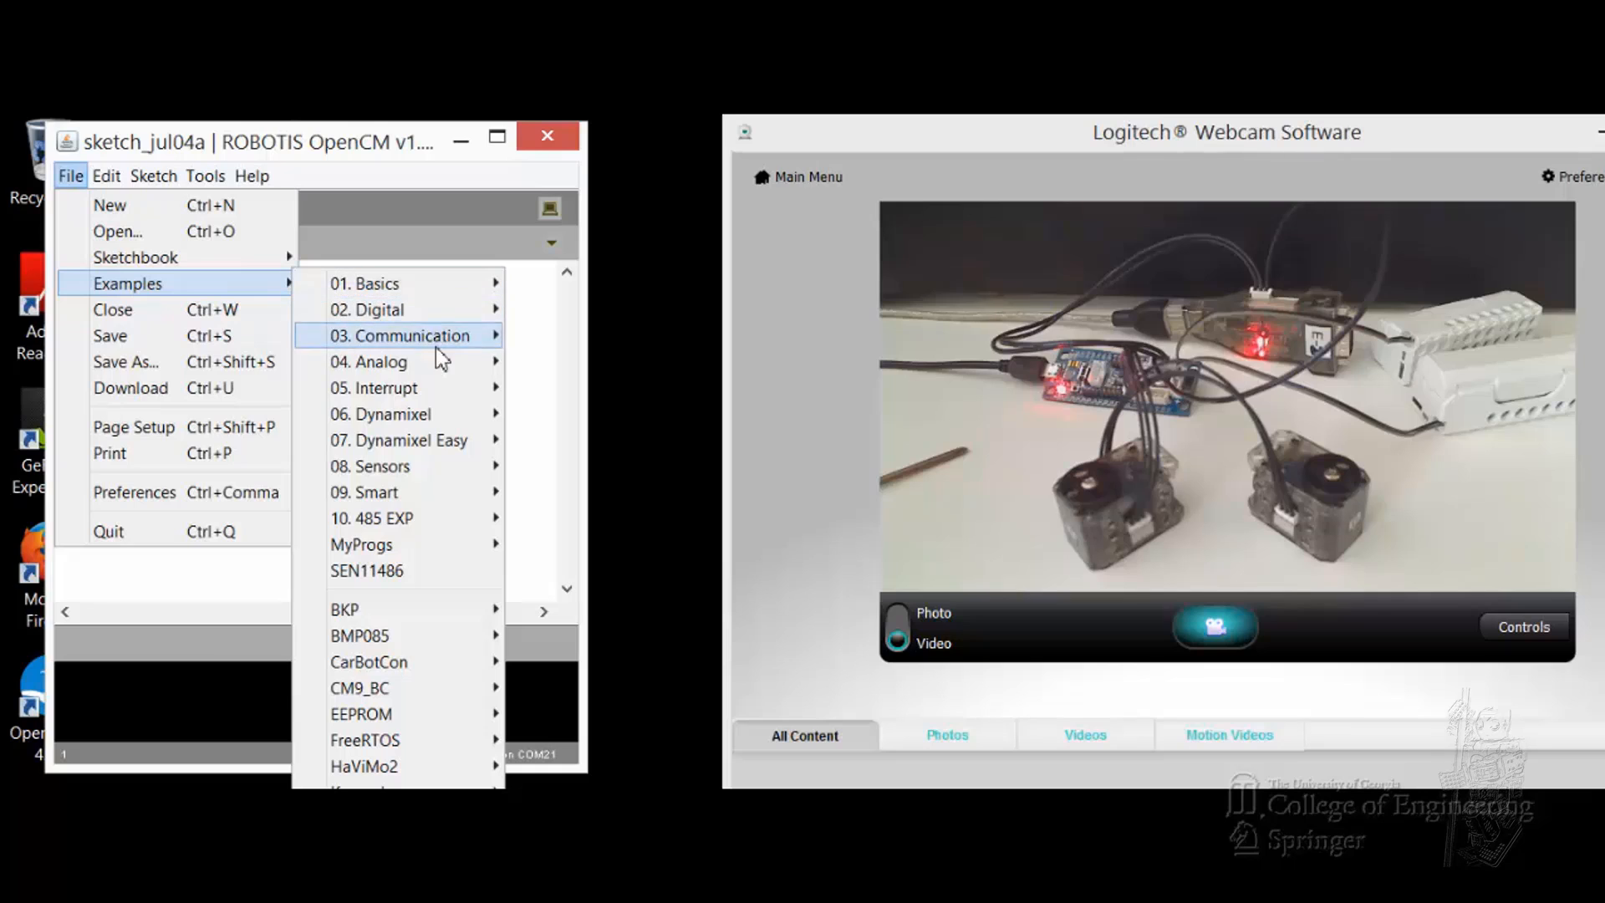
mouse_move(448, 418)
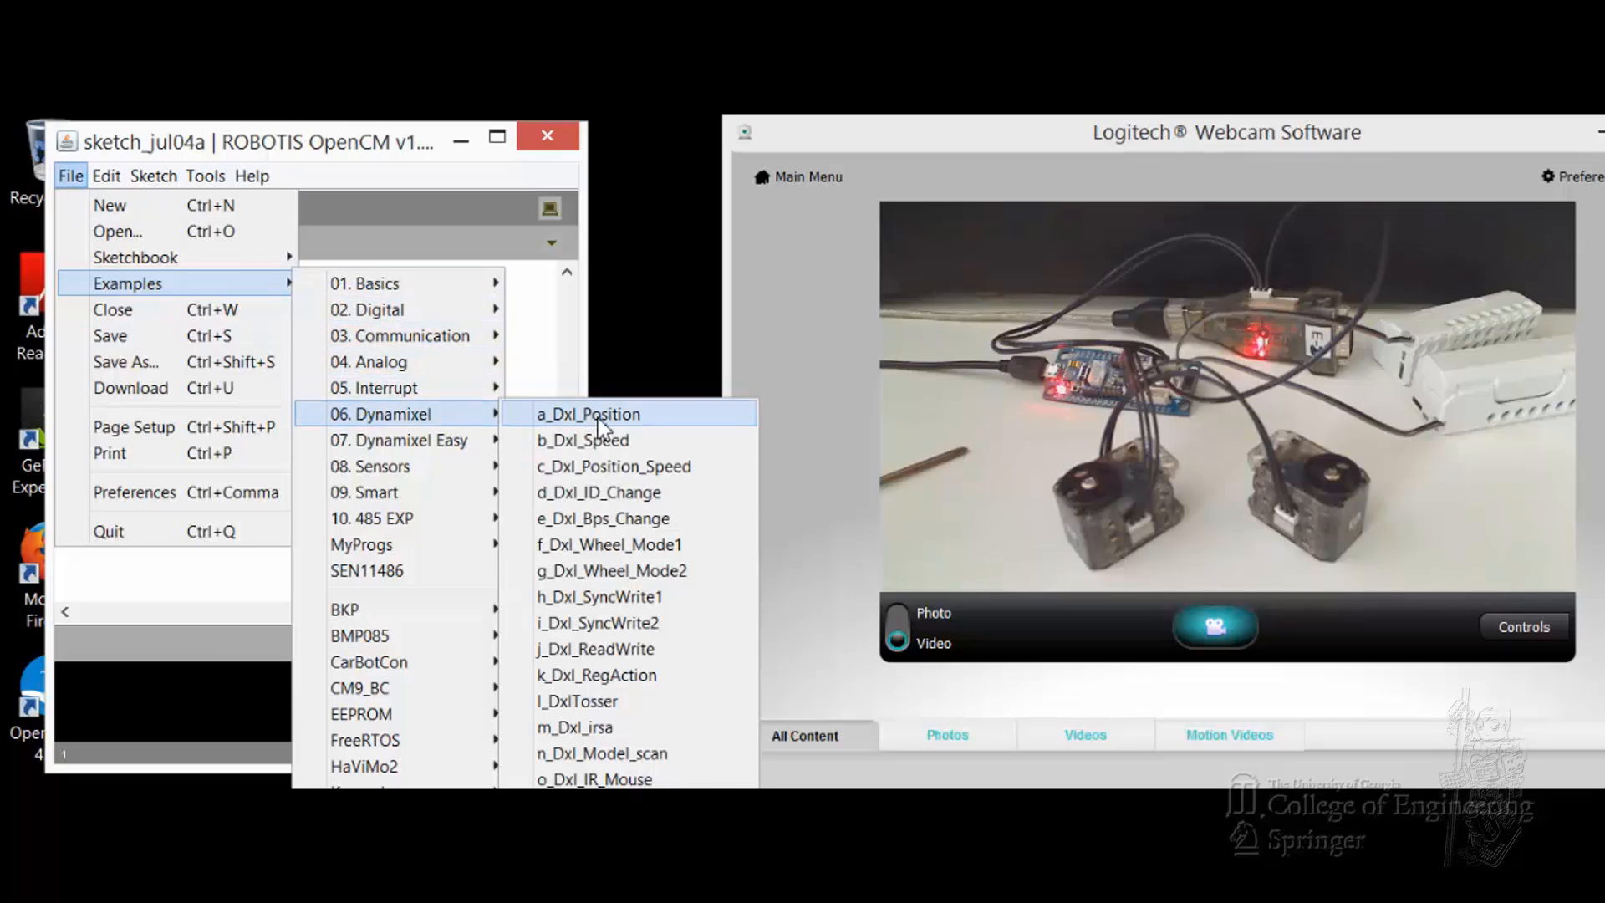
left_click(640, 716)
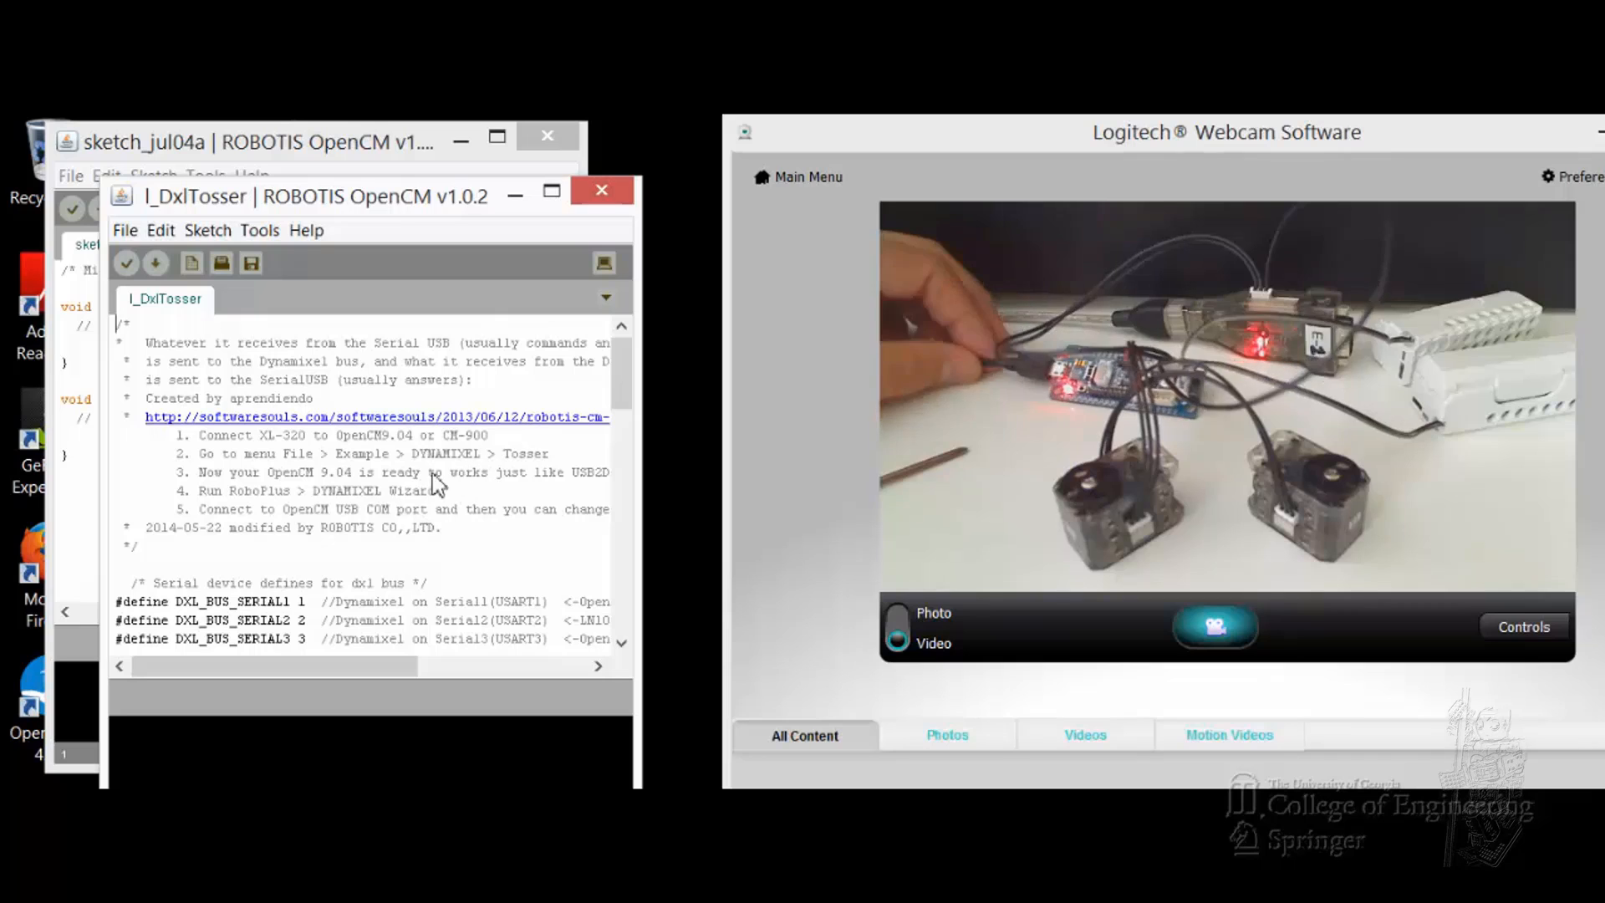
Step: Download the l_DxlTosser sketch to the OpenCM9.04 board and close both sketch windows
left_click(156, 264)
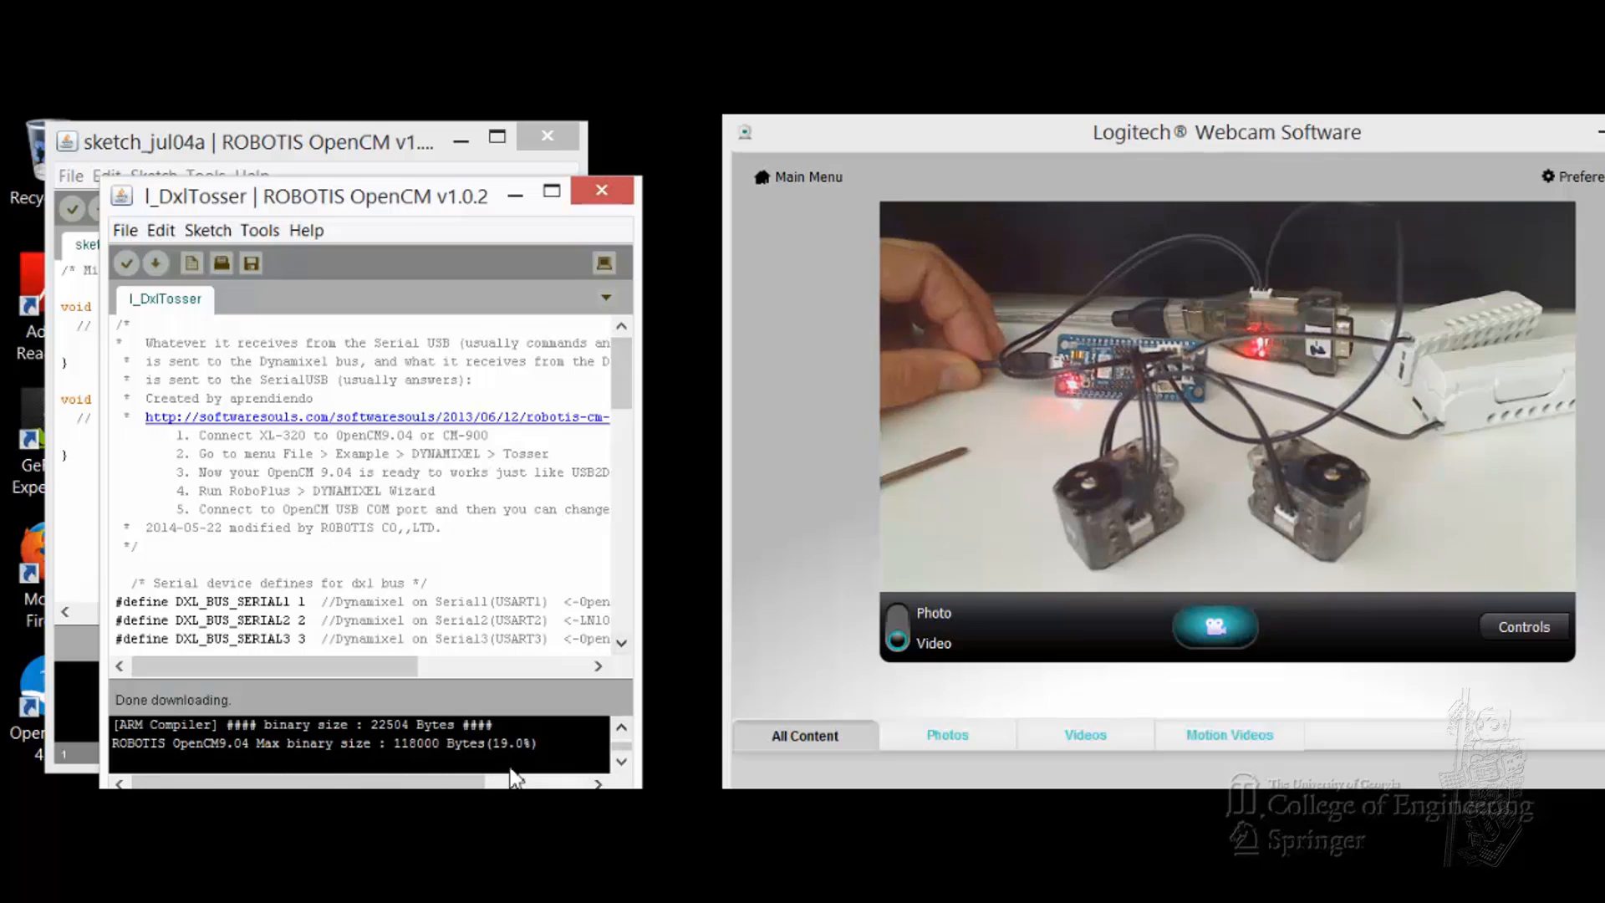
key("ctrl+w")
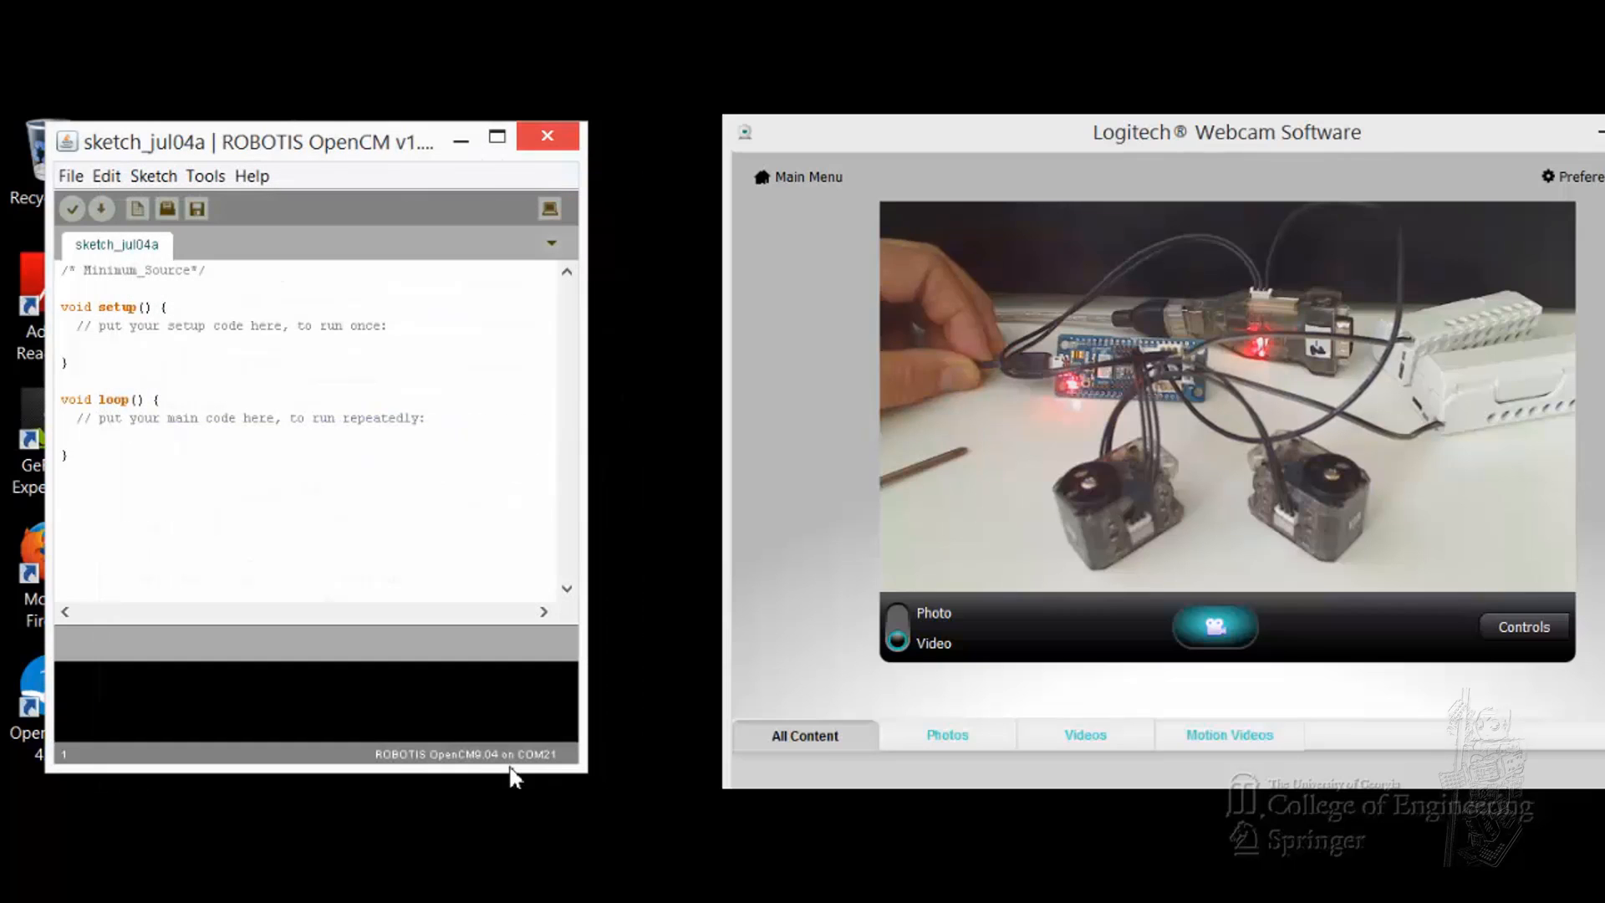
key("ctrl+w")
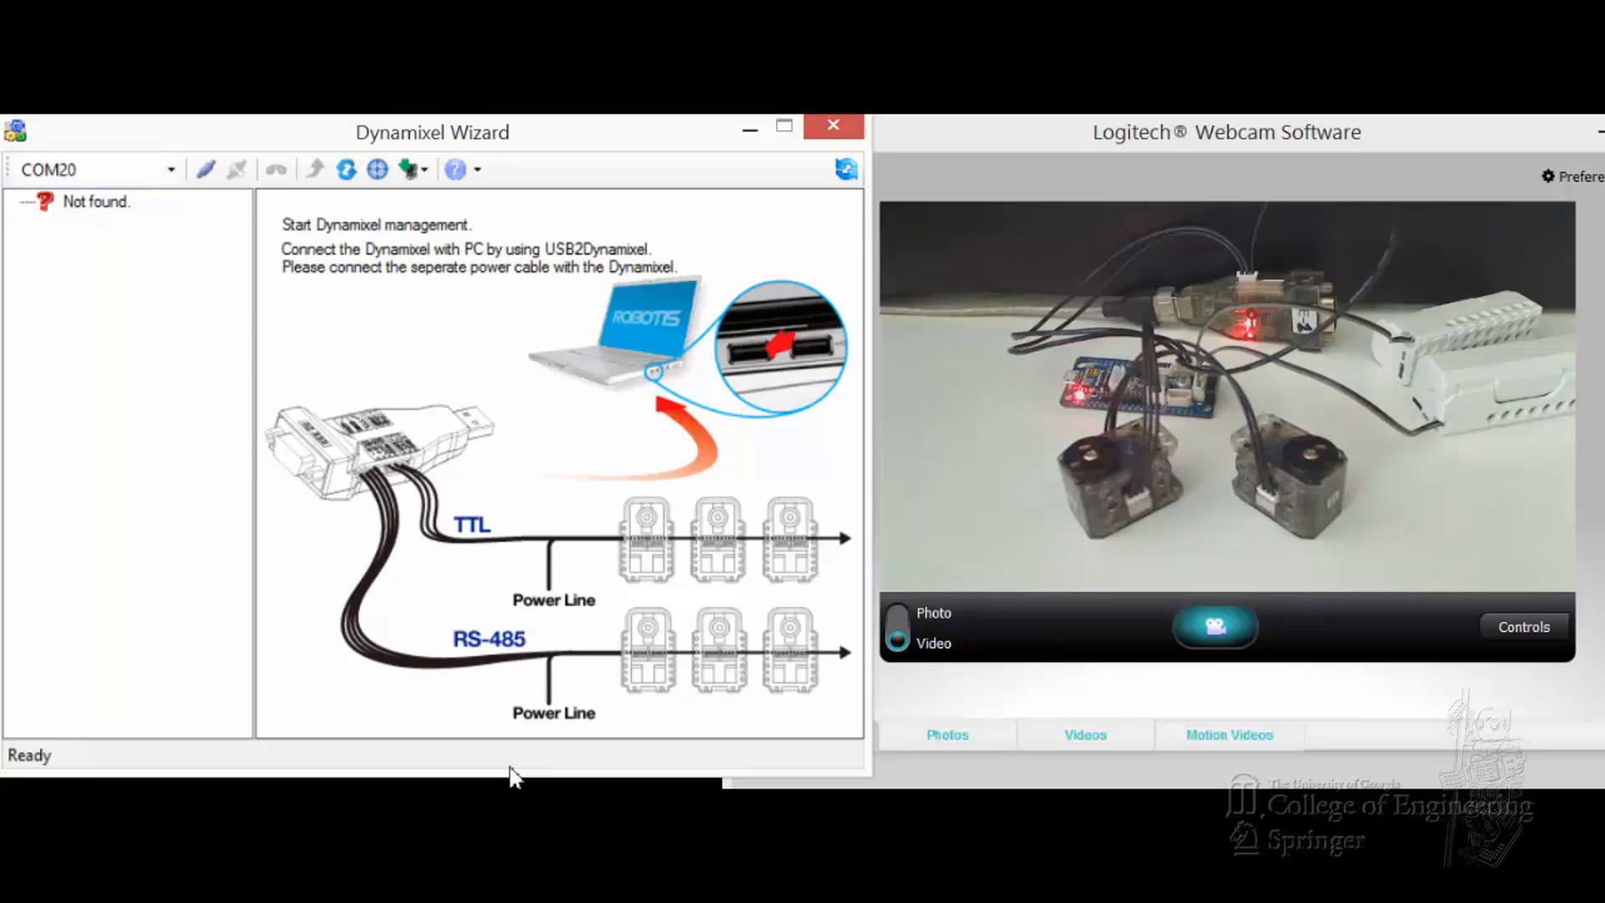
Step: Connect on COM20, search for DXL 2.0 actuators at 57600 and 1000000 bps, and view each found servo's control table
left_click(205, 168)
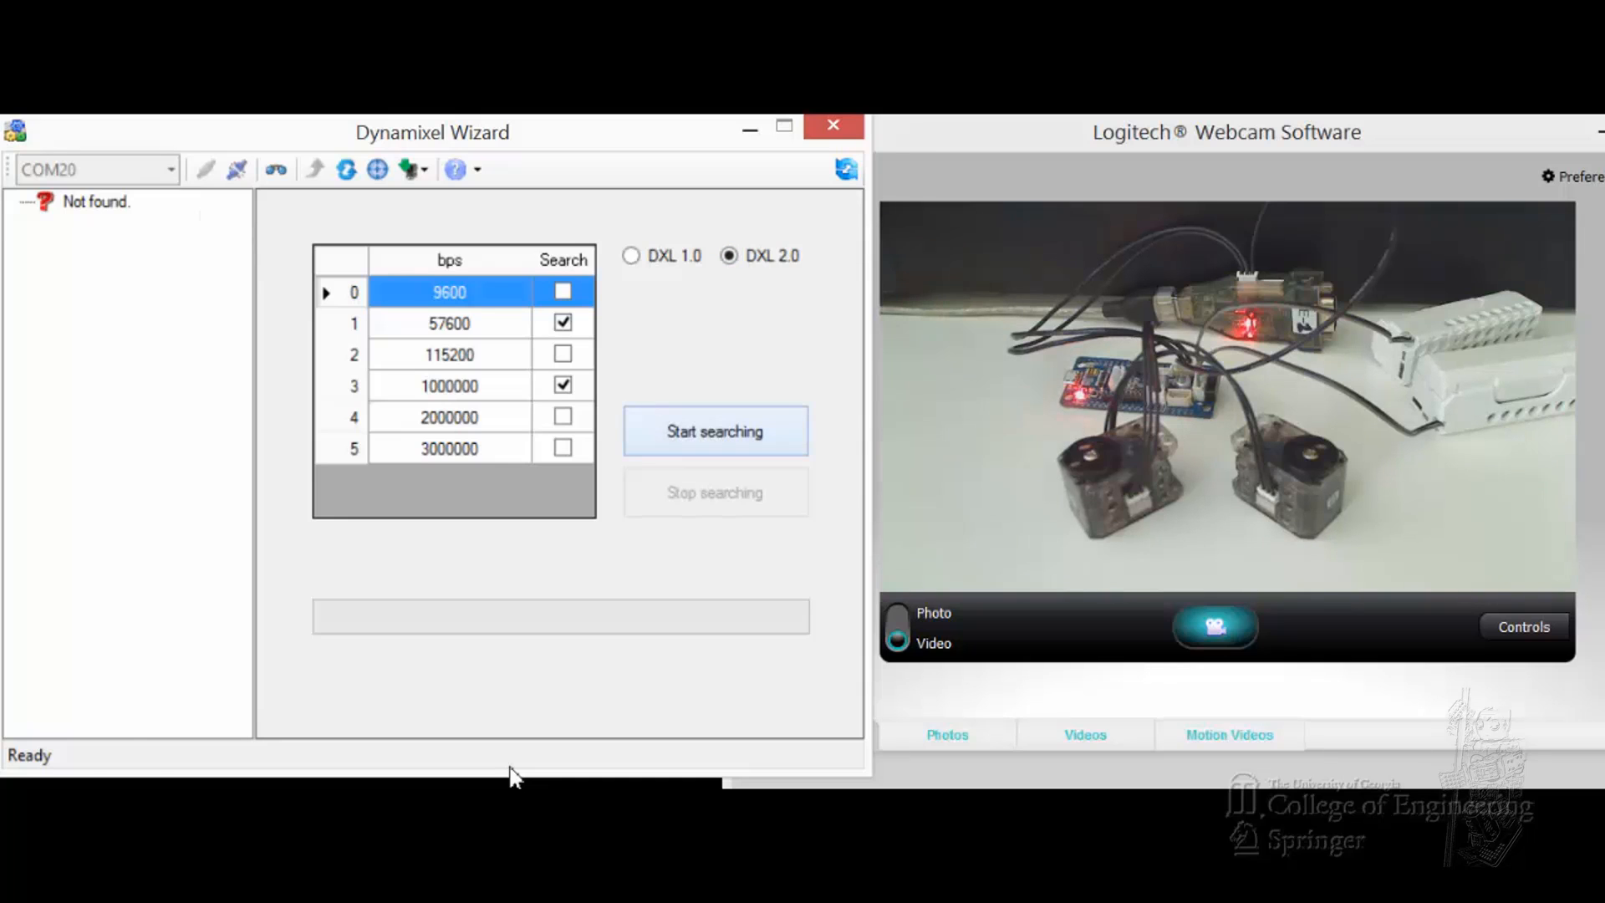
key("Return")
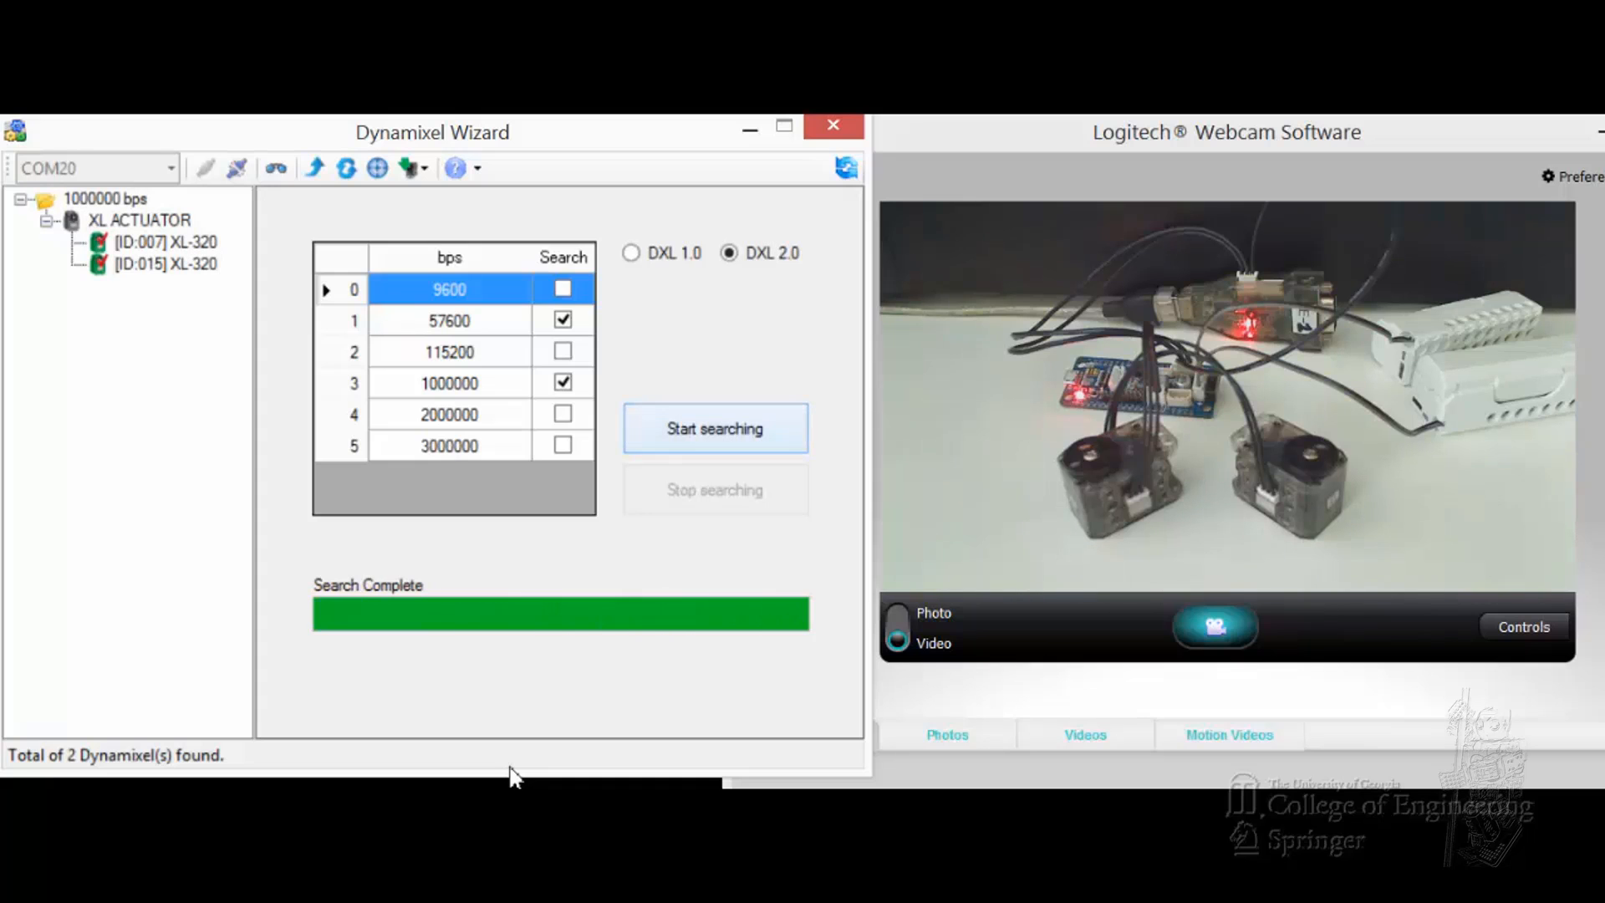
key("Down")
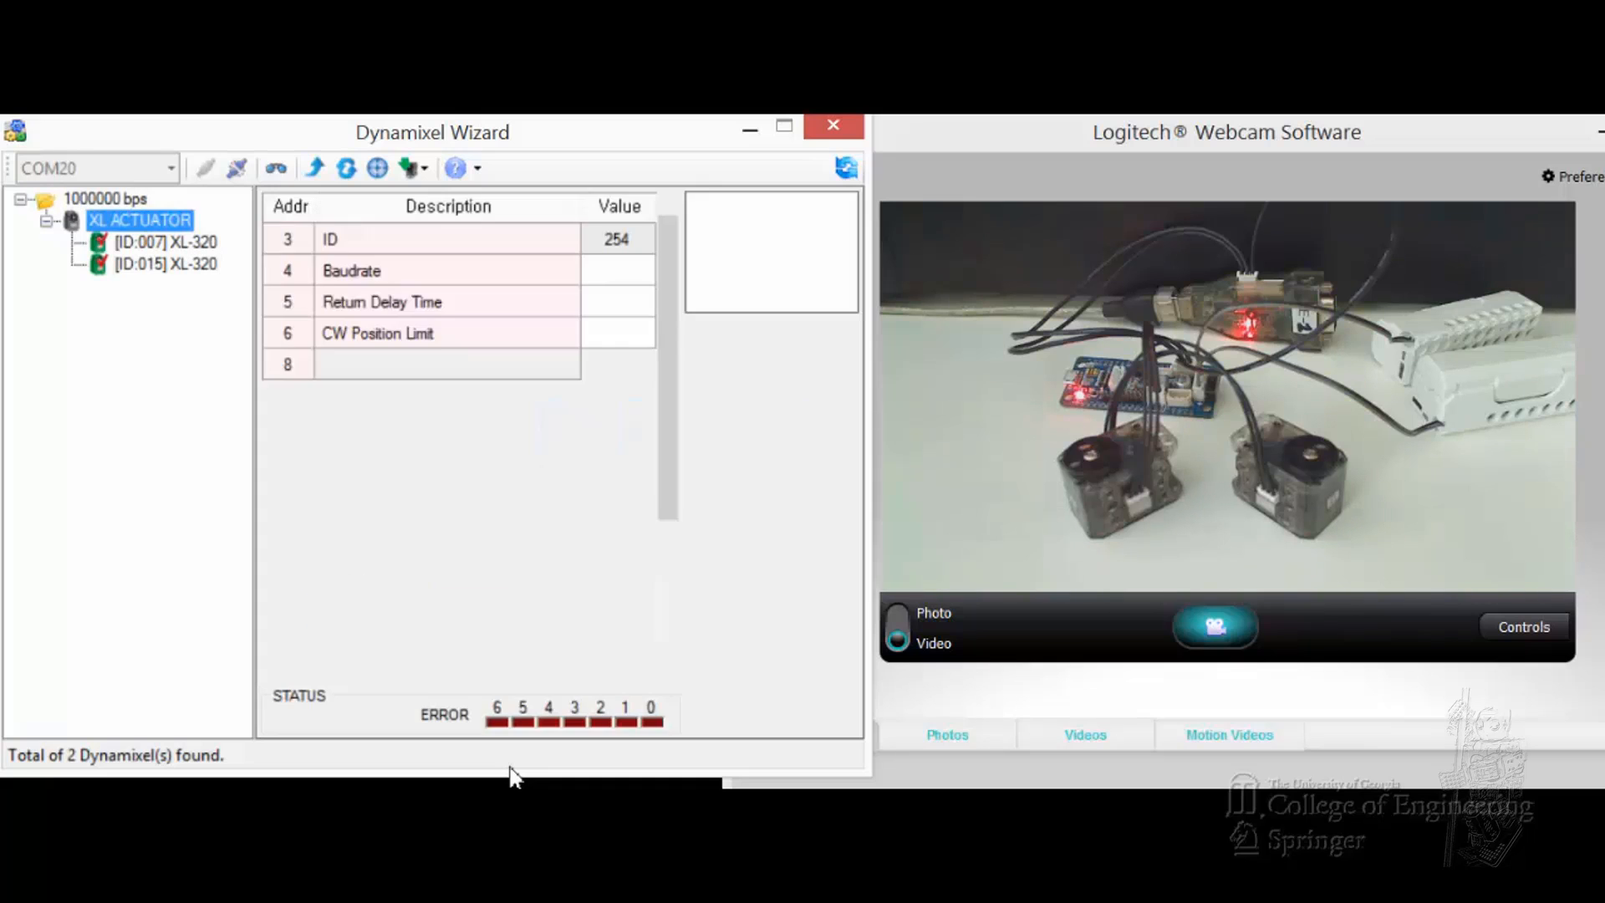
key("Down")
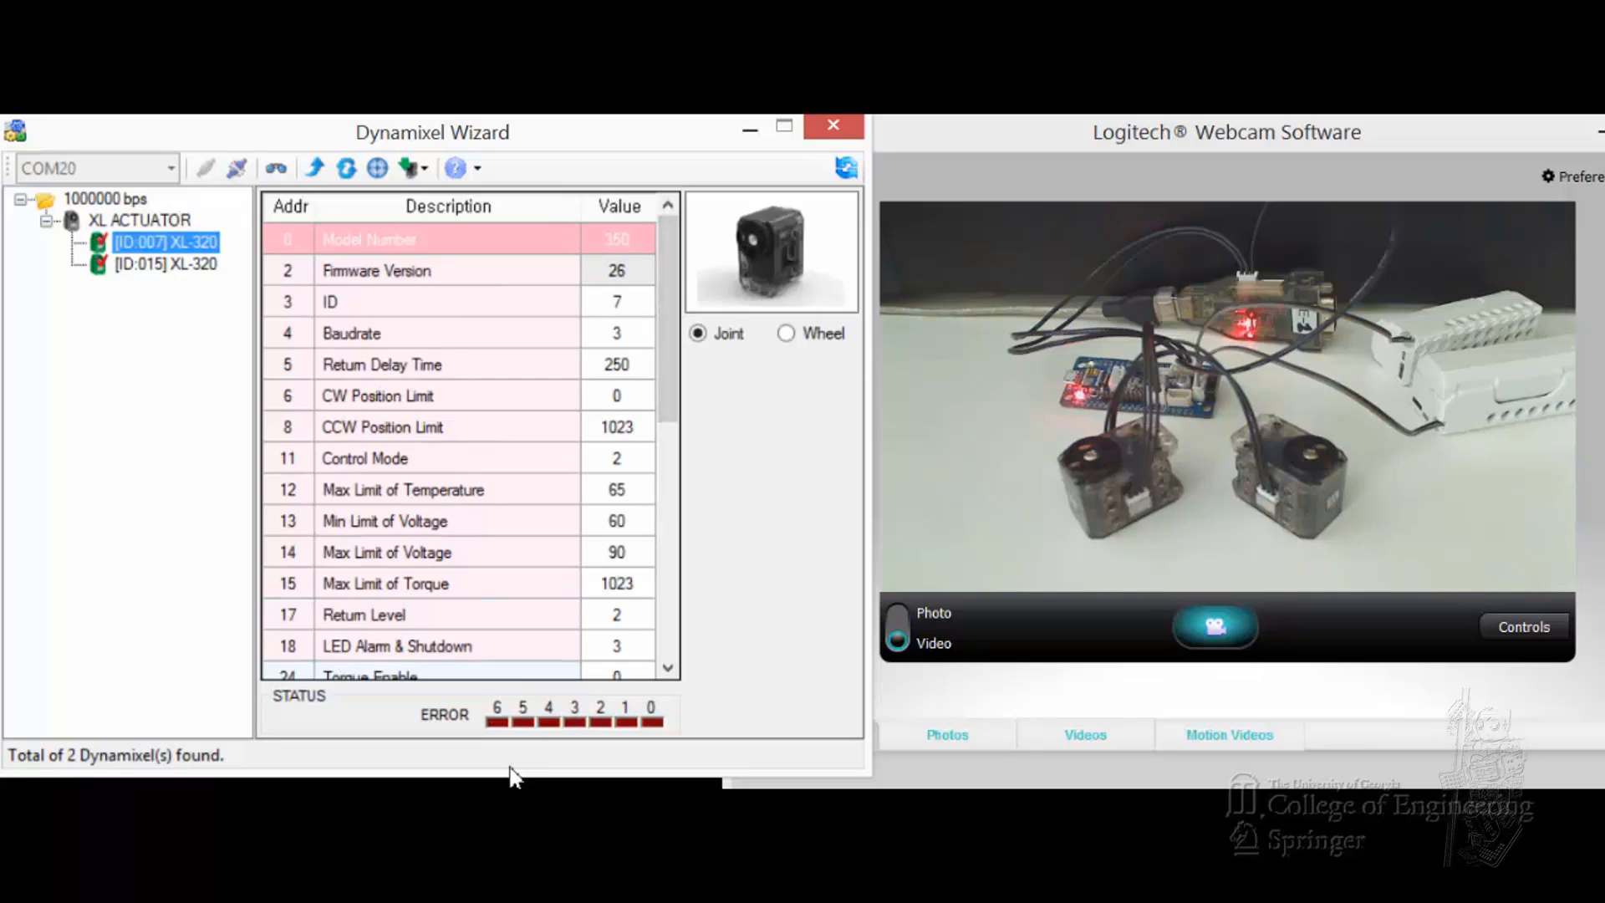
key("Down")
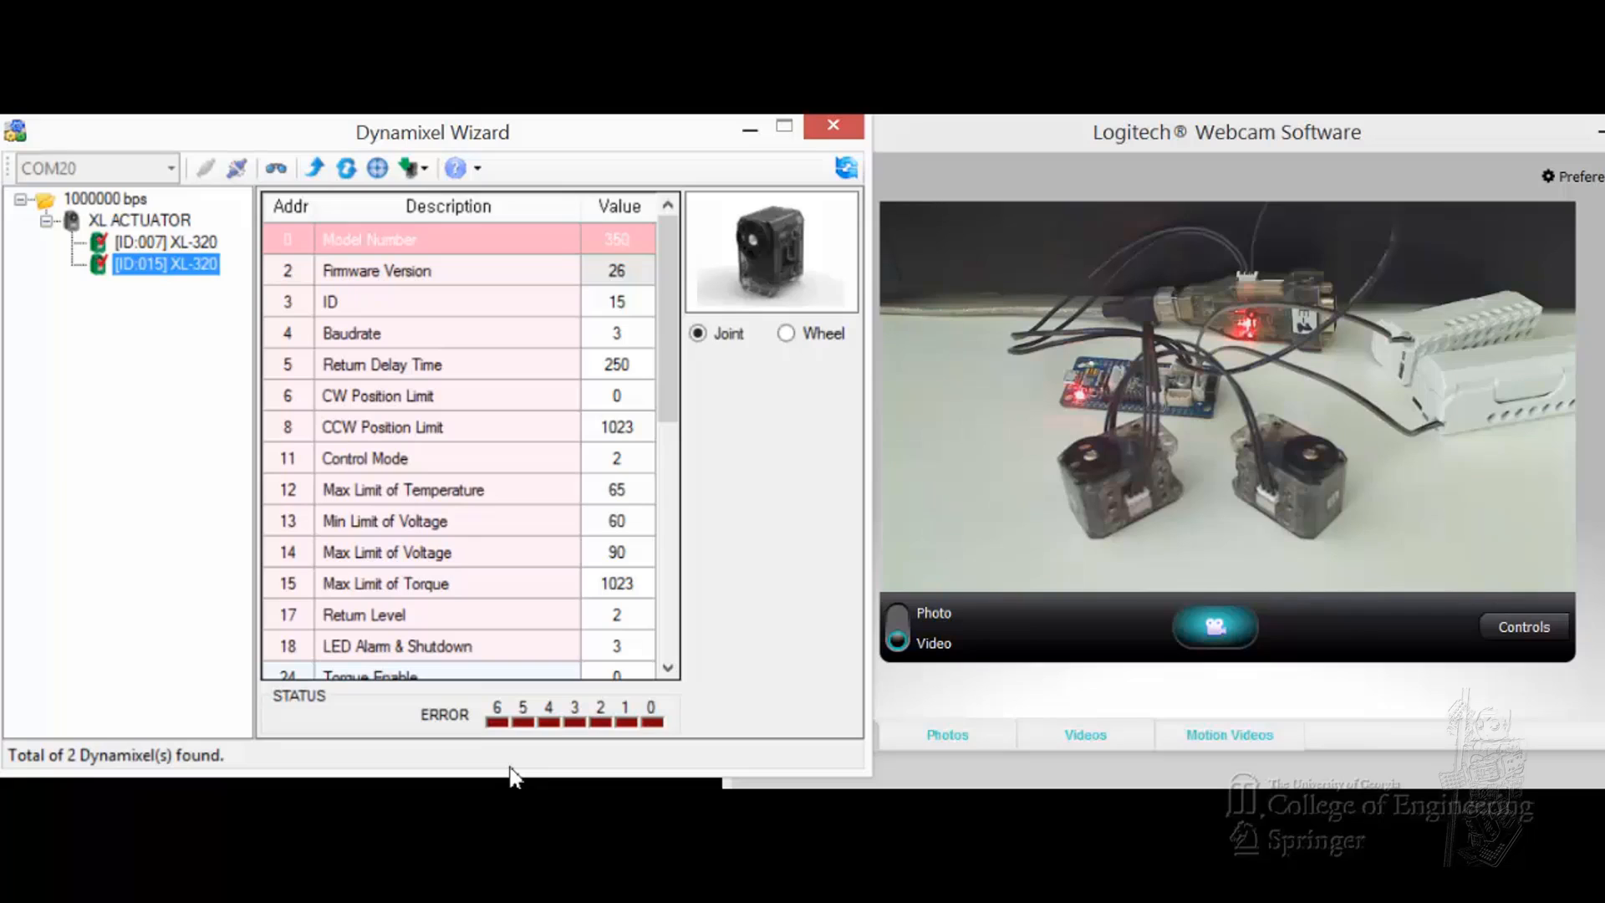
Step: Test-move all XL actuators together through the Goal Position dial and return them to the center position, 512
key("Up")
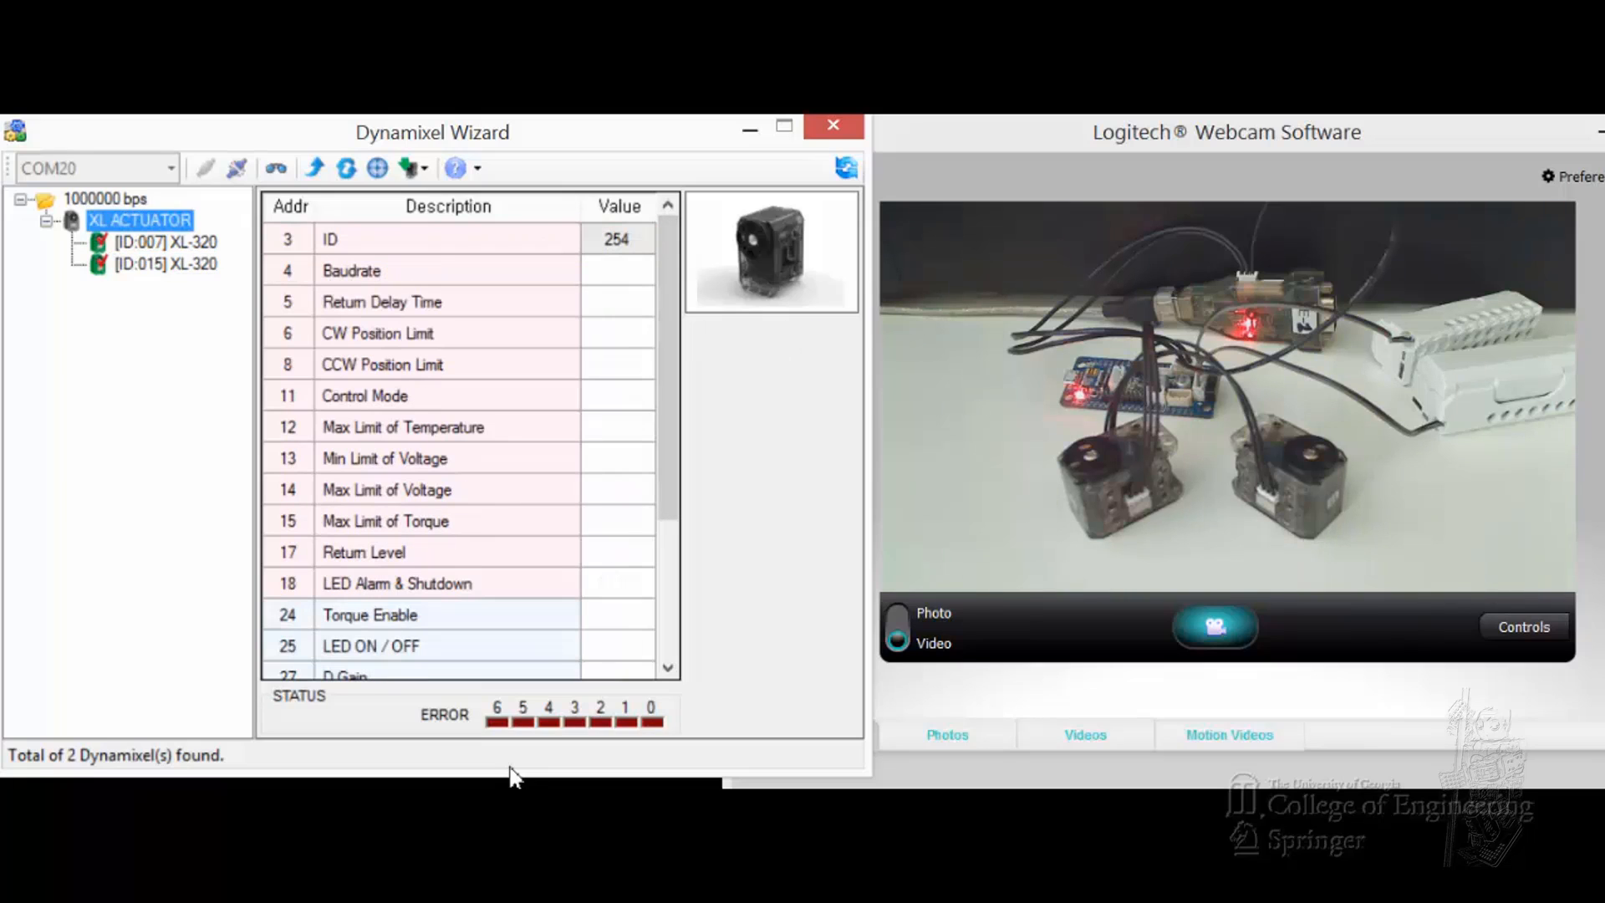
left_click_drag(668, 368, 668, 505)
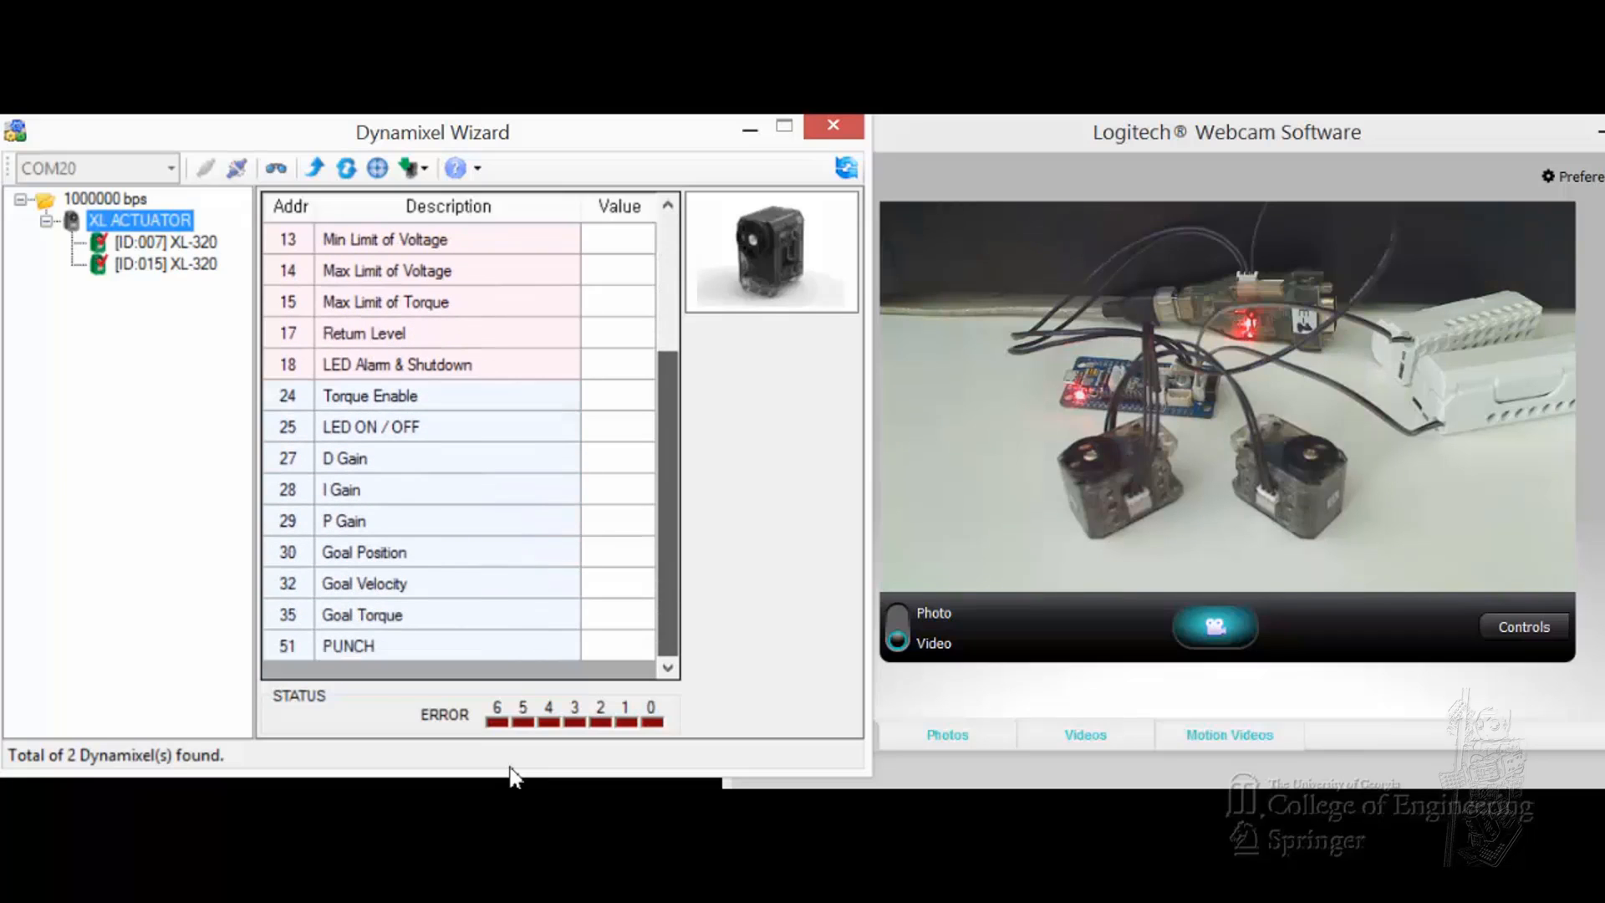
left_click(448, 553)
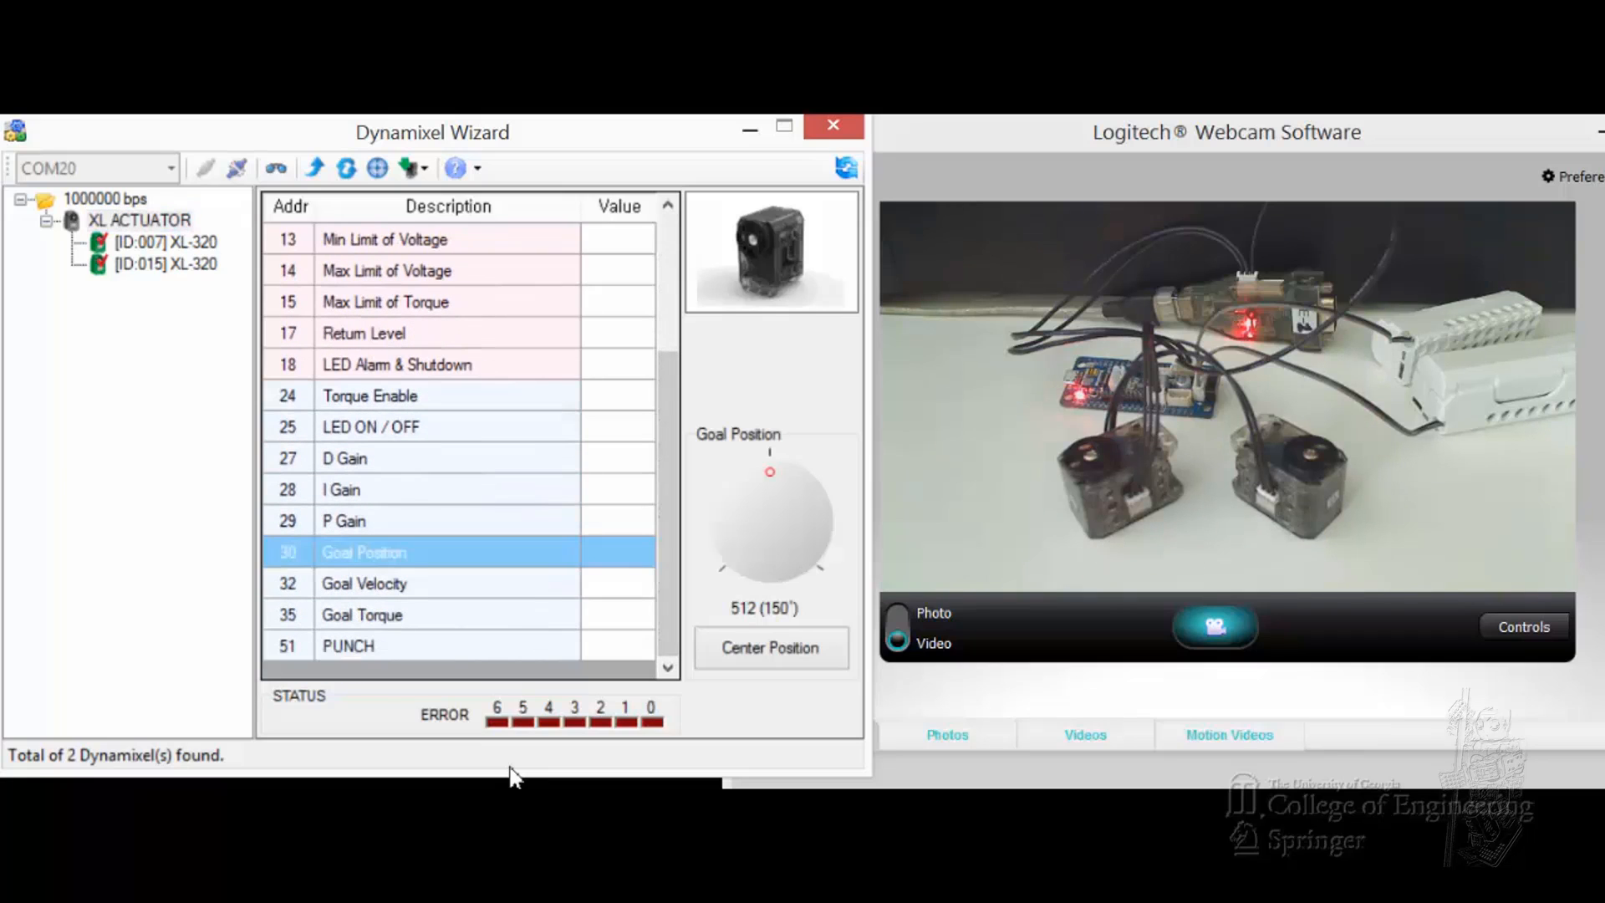
mouse_move(770, 472)
left_mouse_down()
mouse_move(749, 476)
mouse_move(812, 495)
mouse_move(781, 473)
mouse_move(744, 479)
mouse_move(798, 480)
mouse_move(752, 476)
mouse_move(797, 479)
mouse_move(781, 471)
left_mouse_up()
left_click(770, 647)
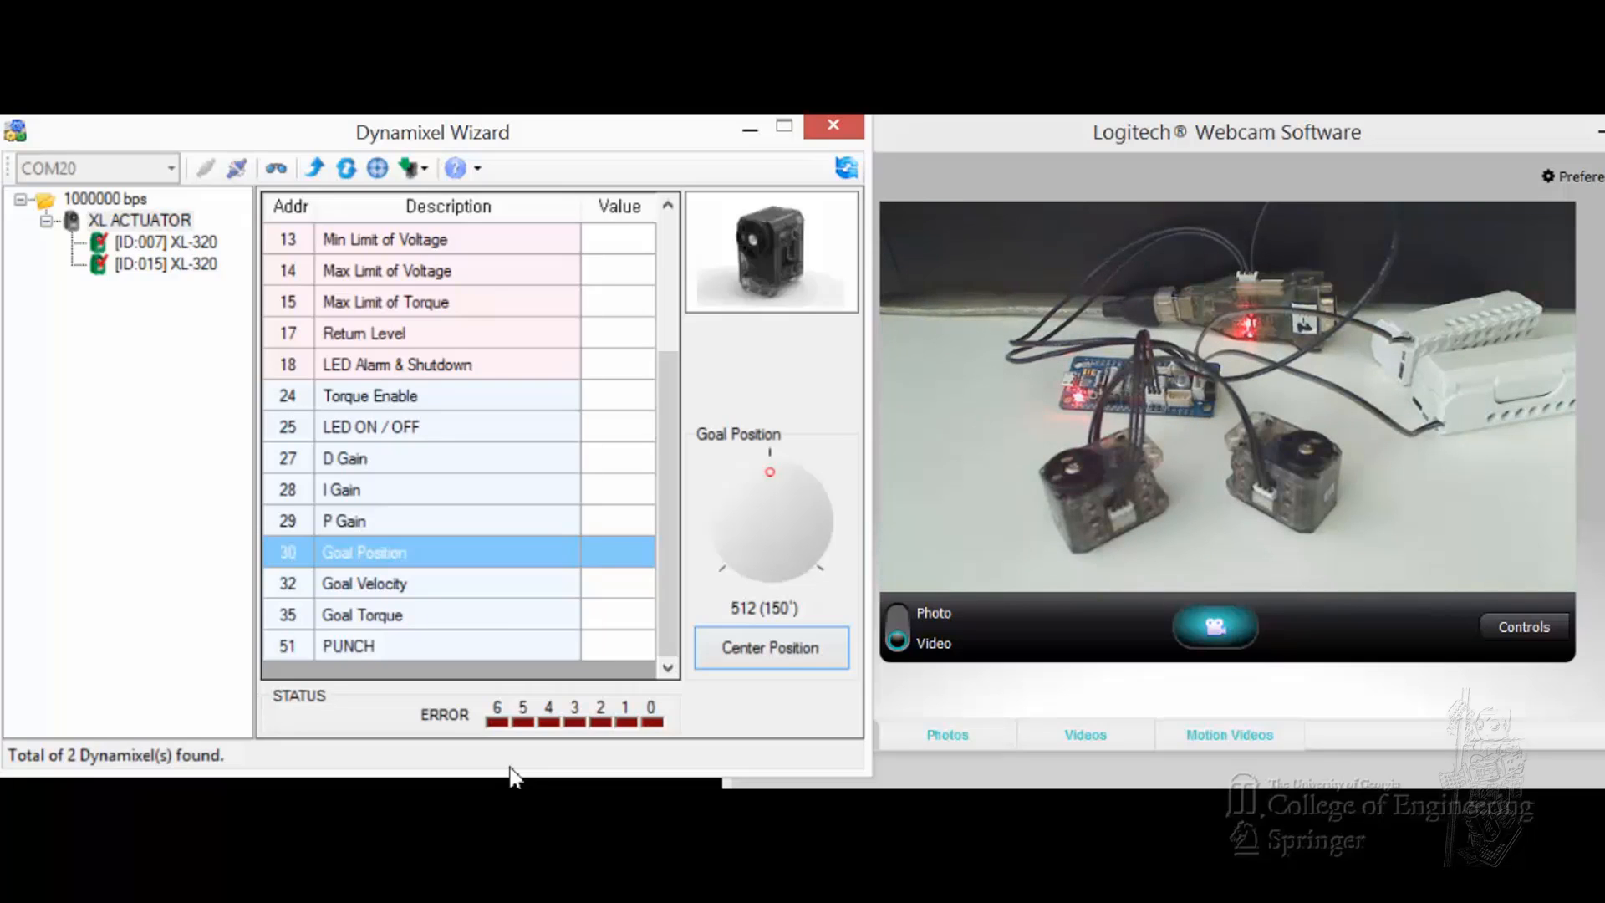
Step: View the version information and release notes in About Dynamixel Wizard, then close them
left_click(477, 168)
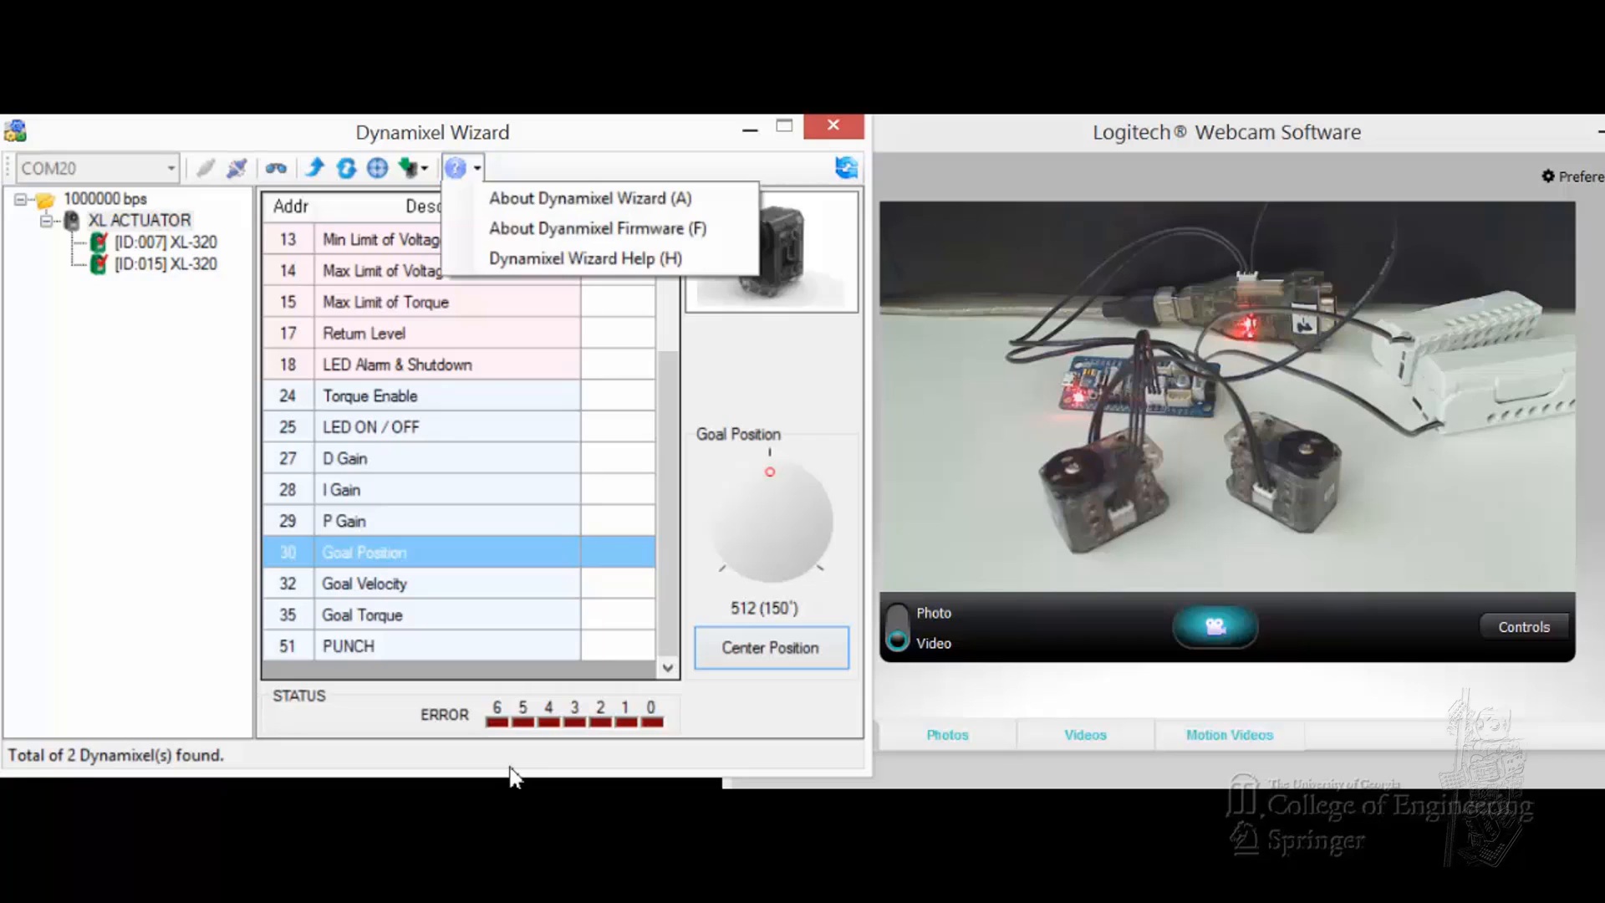
key("Down")
key("Up")
key("Up")
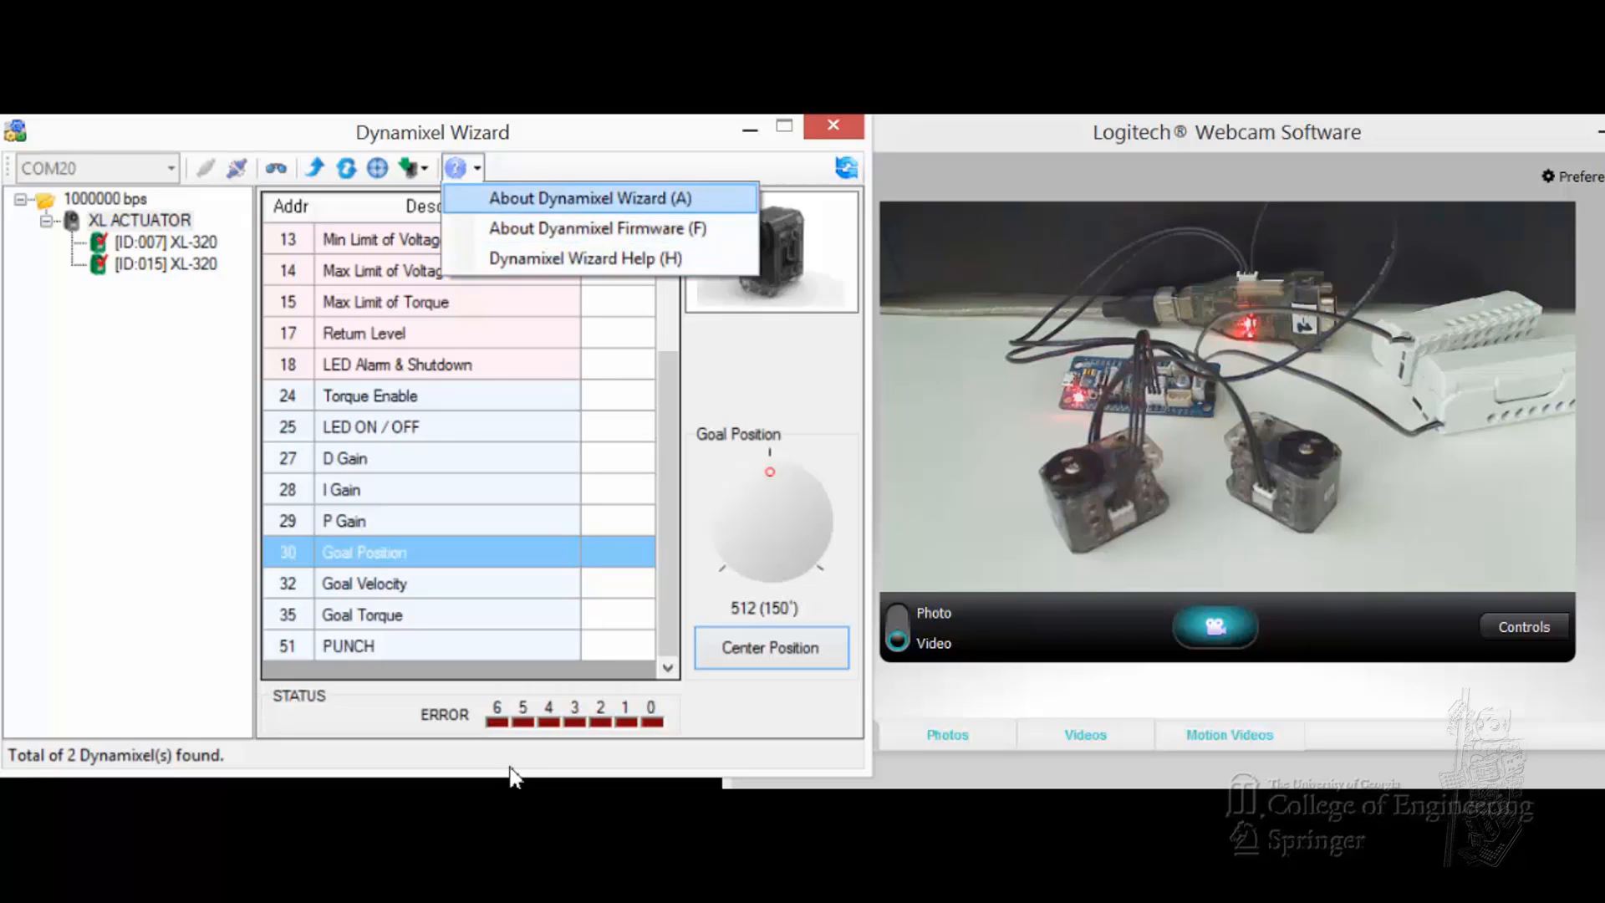
key("Return")
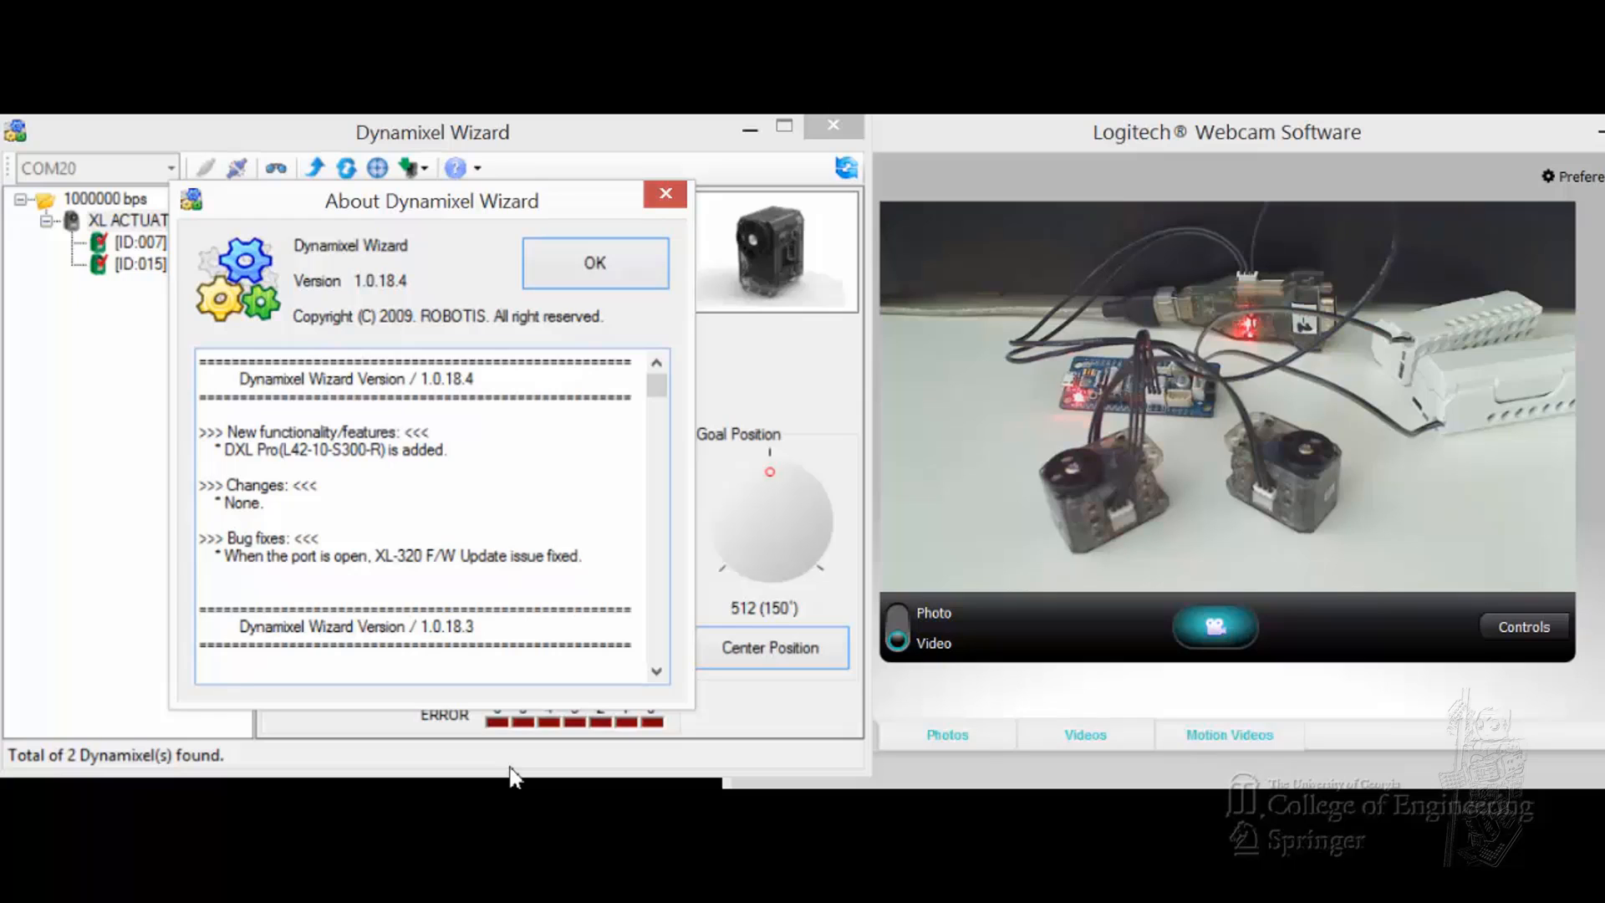
key("Return")
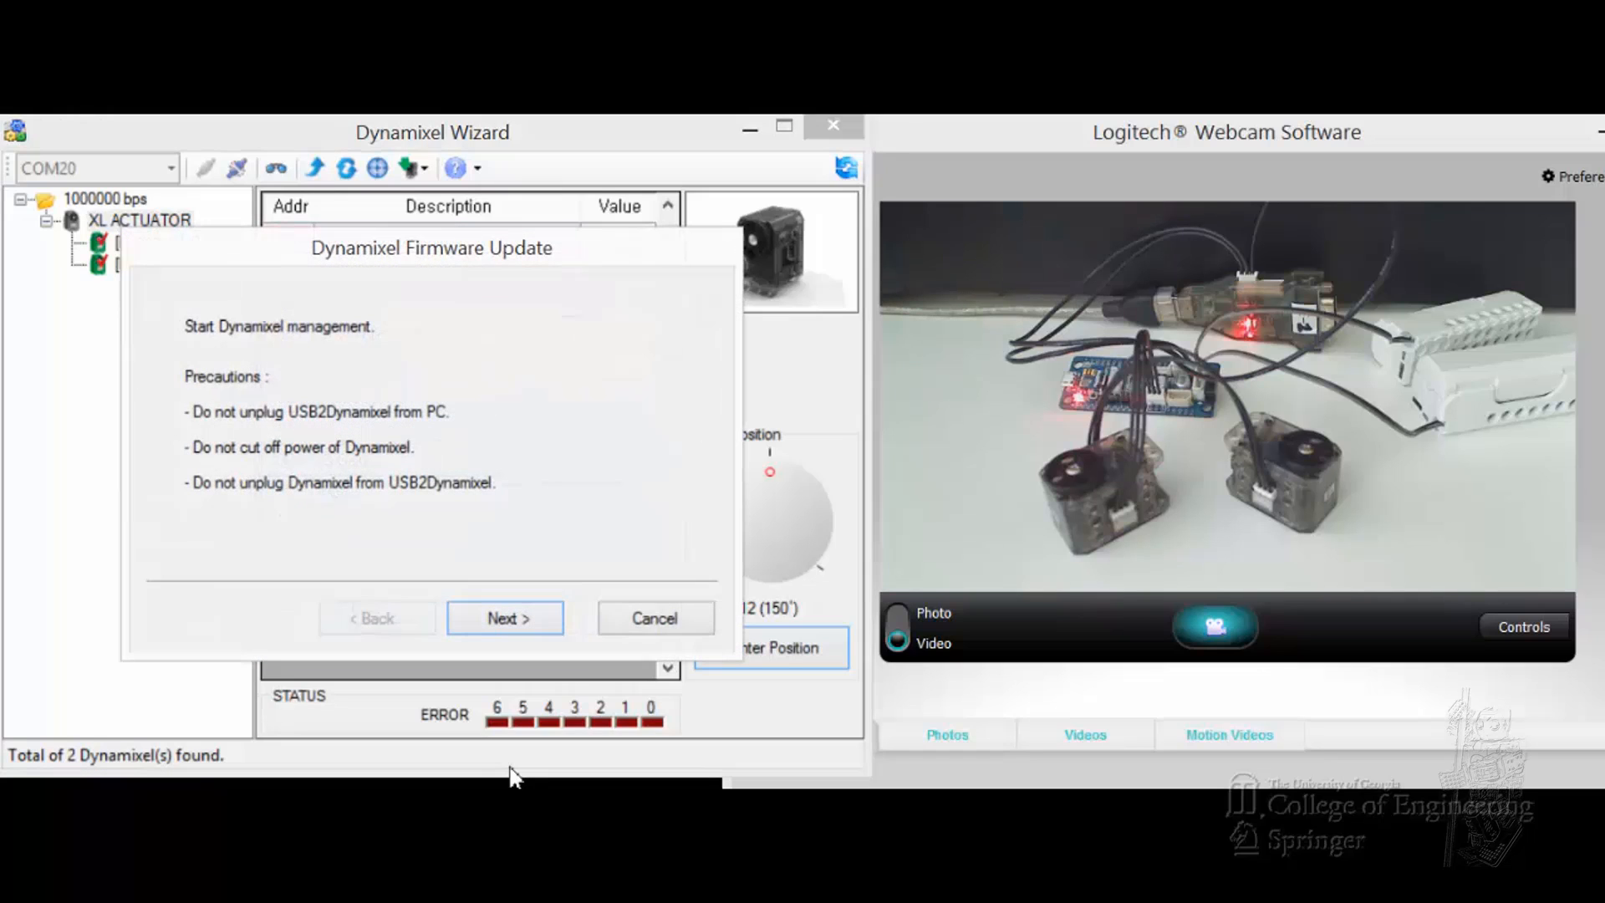
Step: Try to update the firmware of both XL-320 servos, ID 7 and ID 15, to version 27 in one run
key("Return")
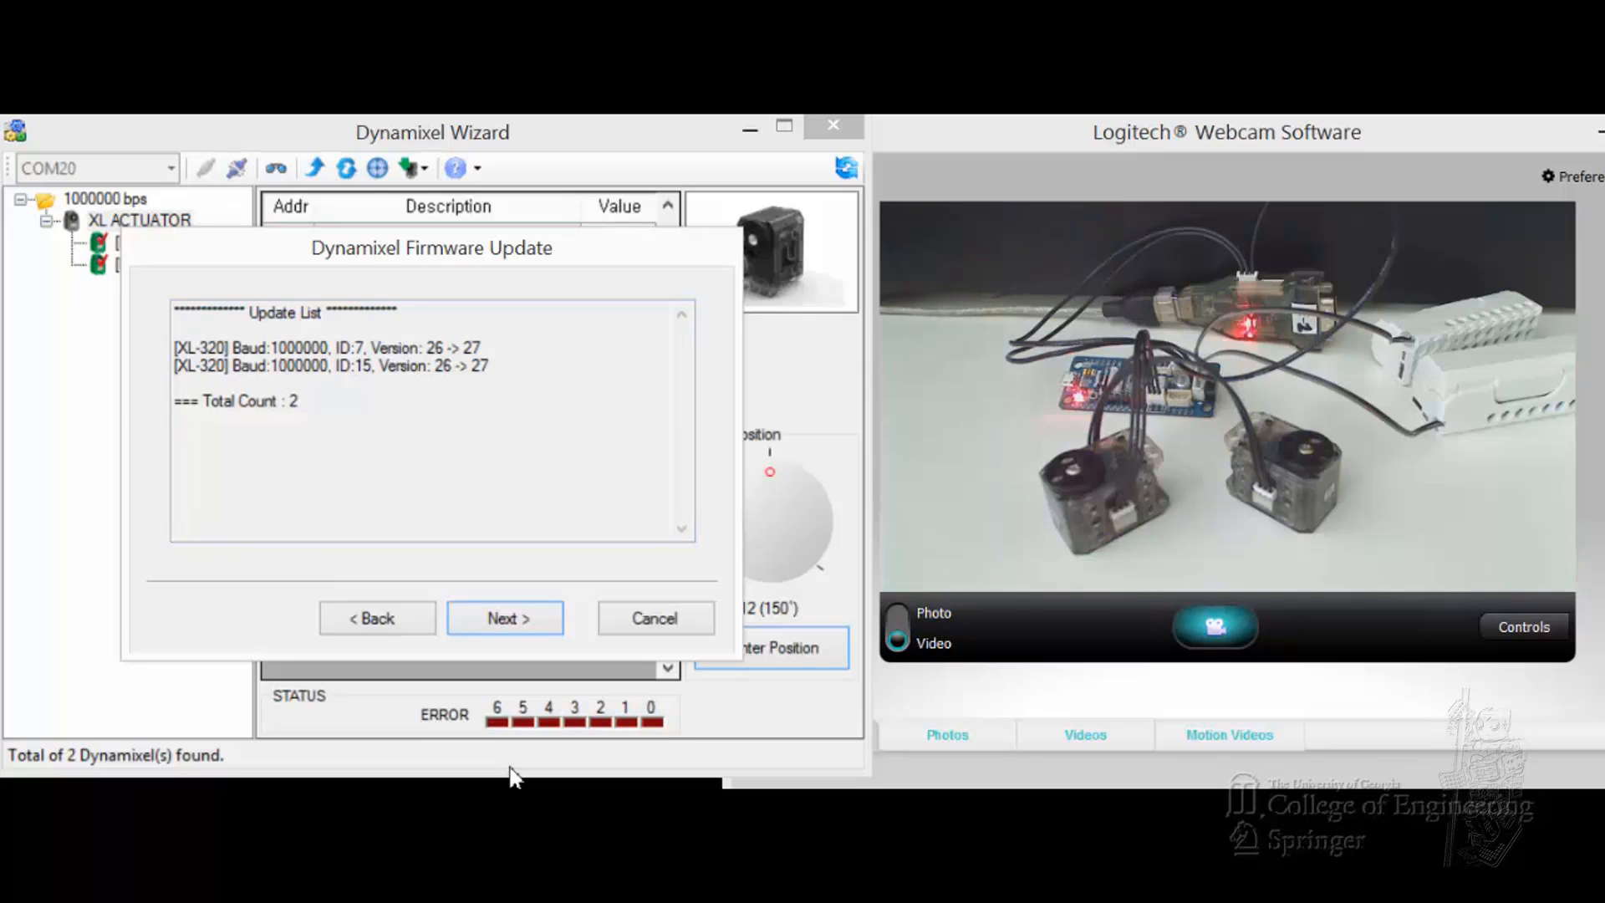
key("Return")
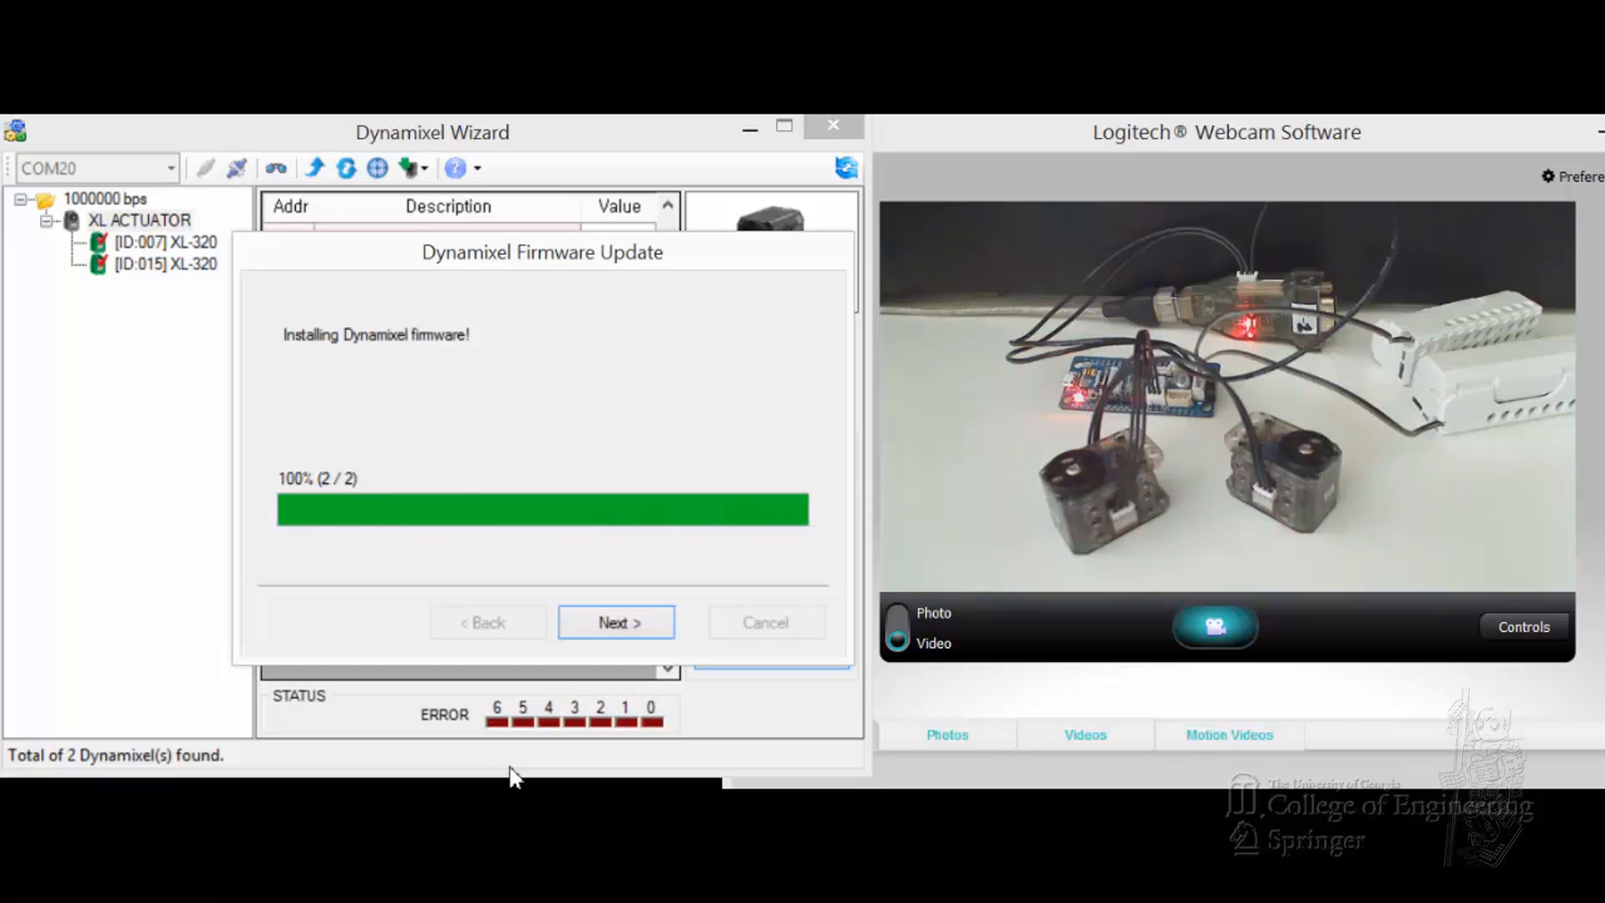
key("Return")
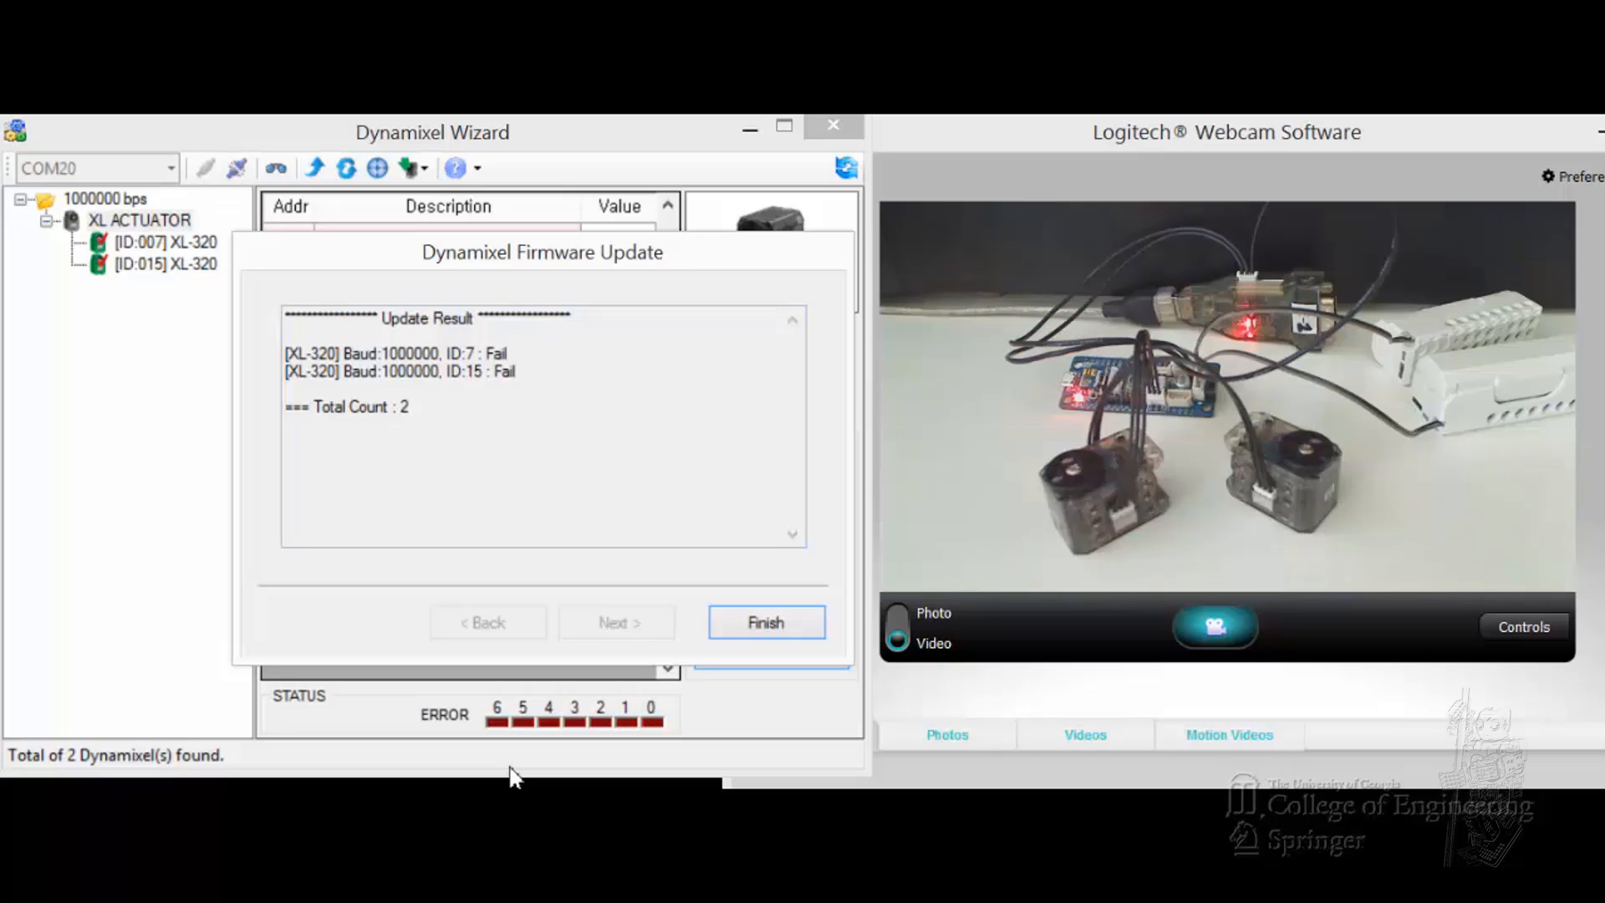
key("Return")
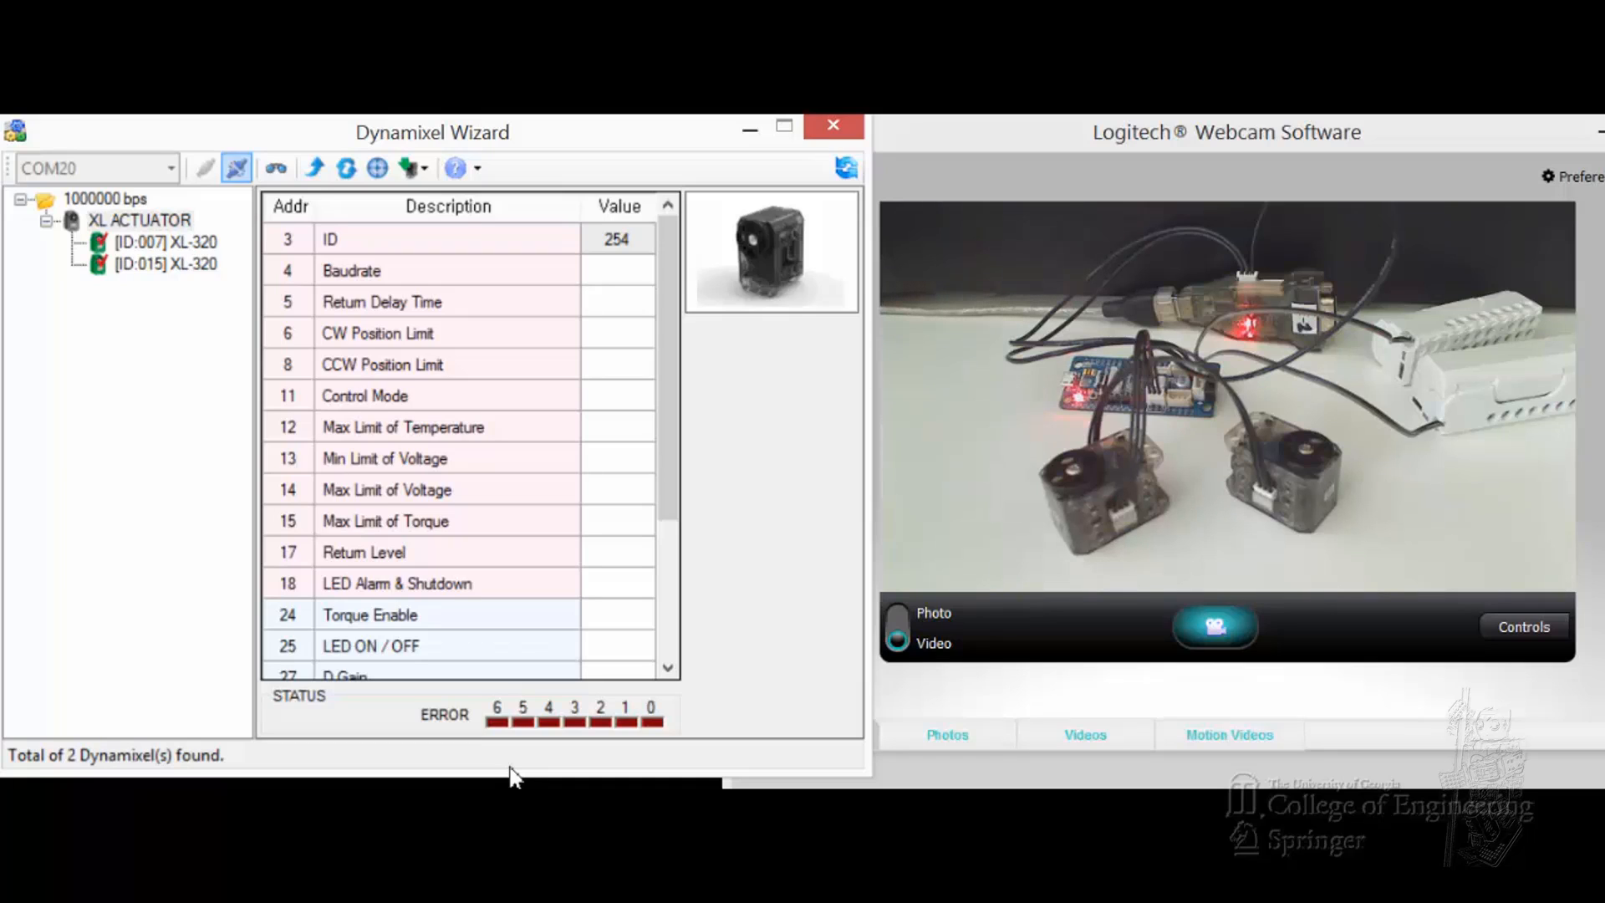
Step: Disconnect and reconnect the COM20 port, and search again for DXL 2.0 actuators at 57600 and 1000000 bps
left_click(237, 168)
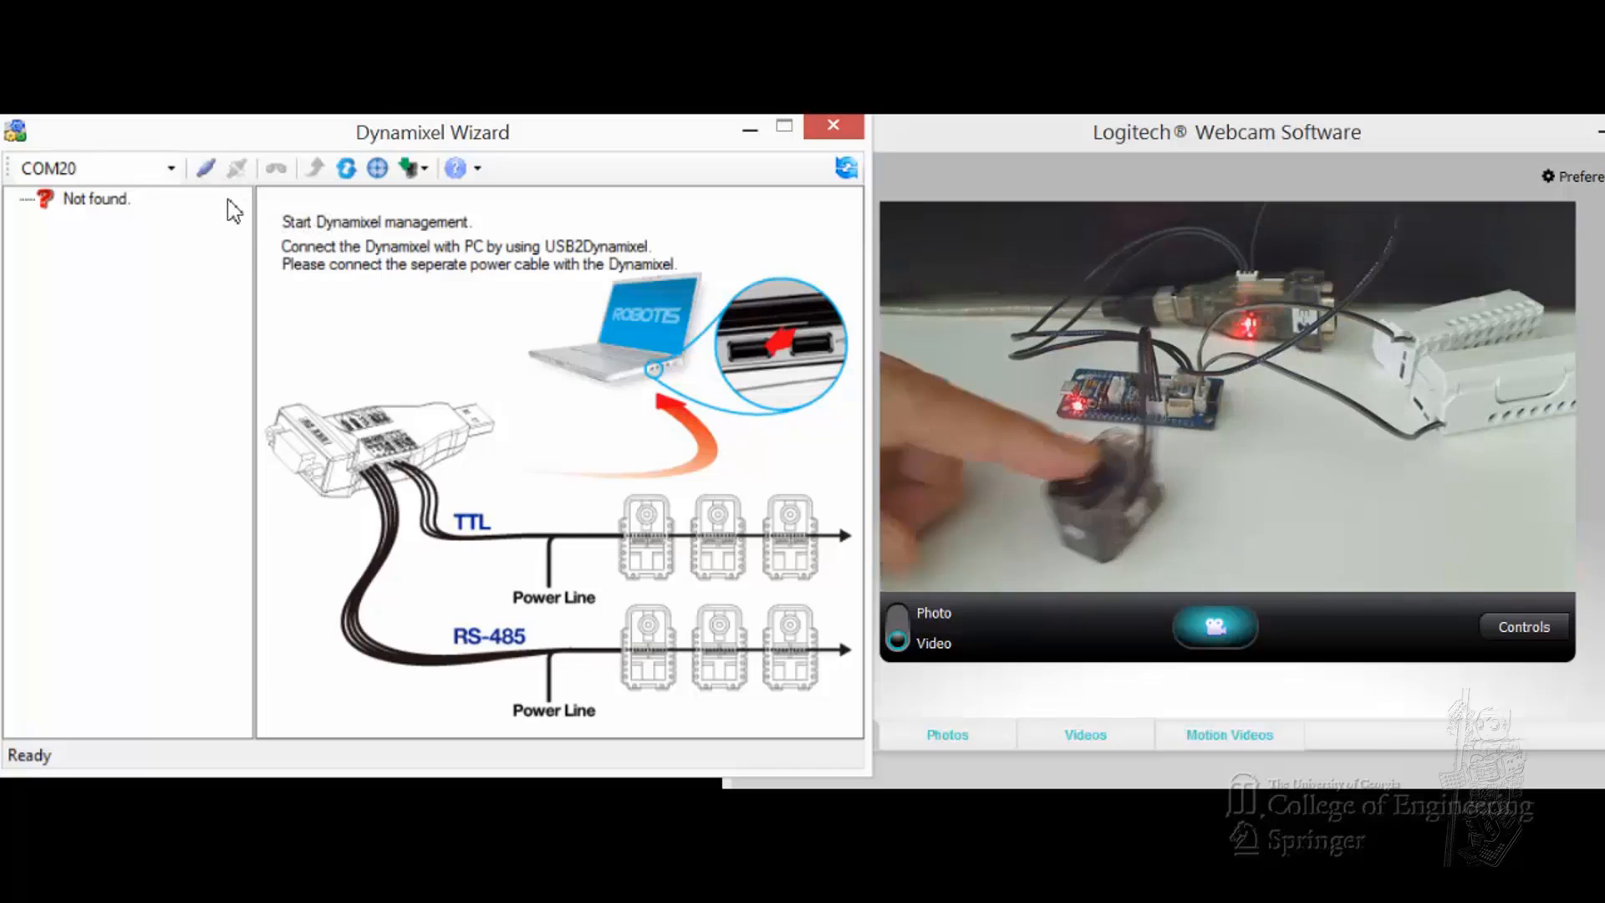
left_click(208, 170)
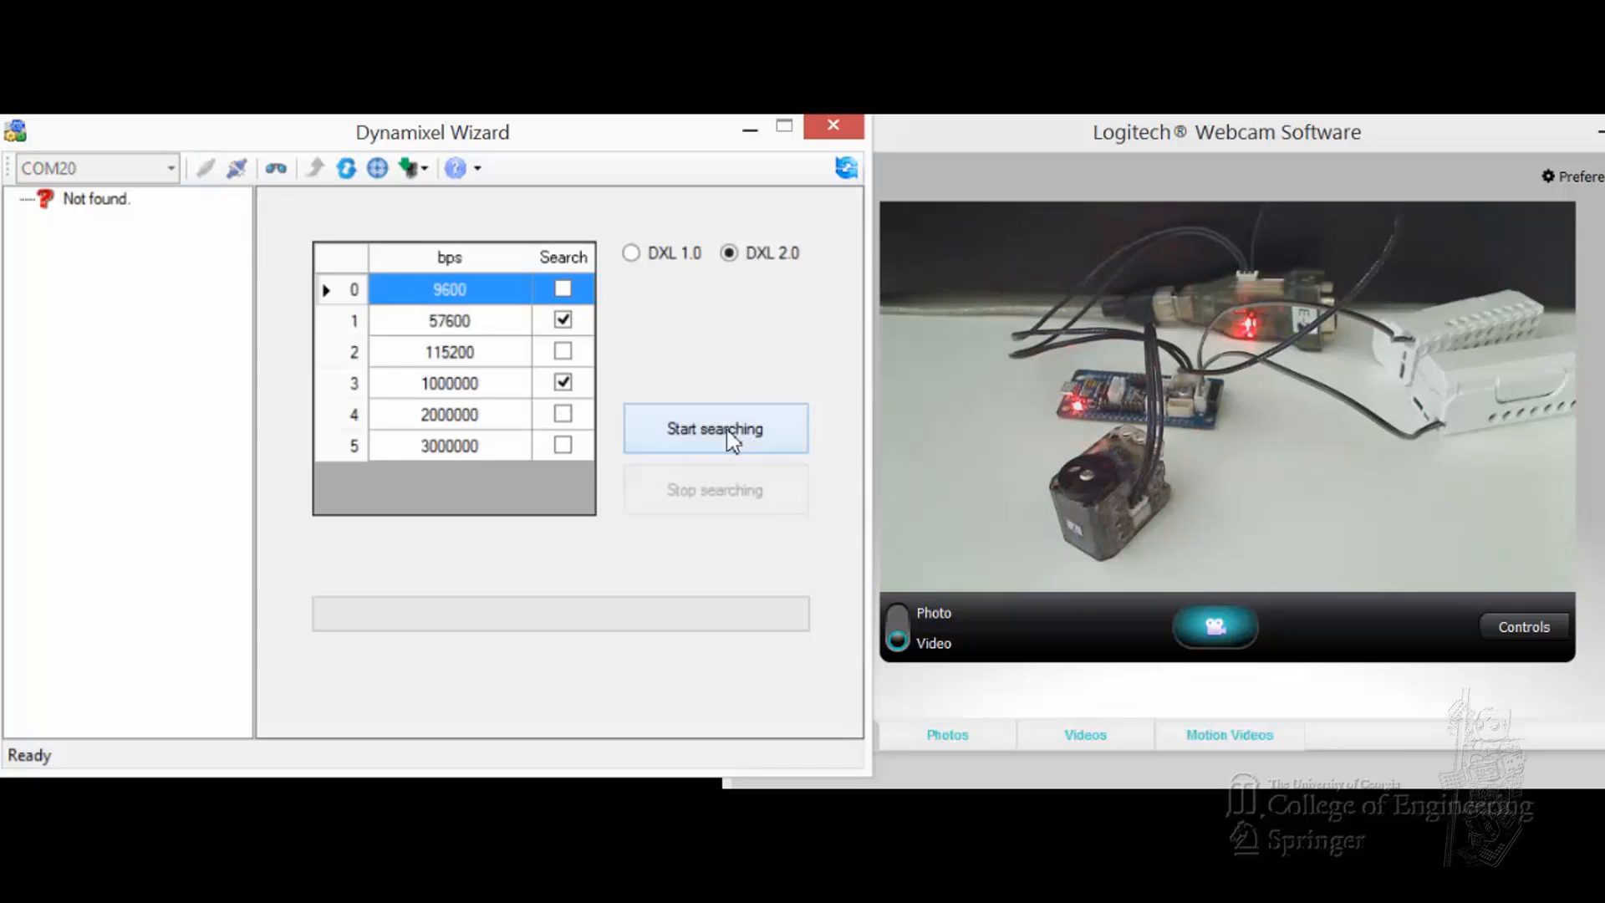
left_click(732, 440)
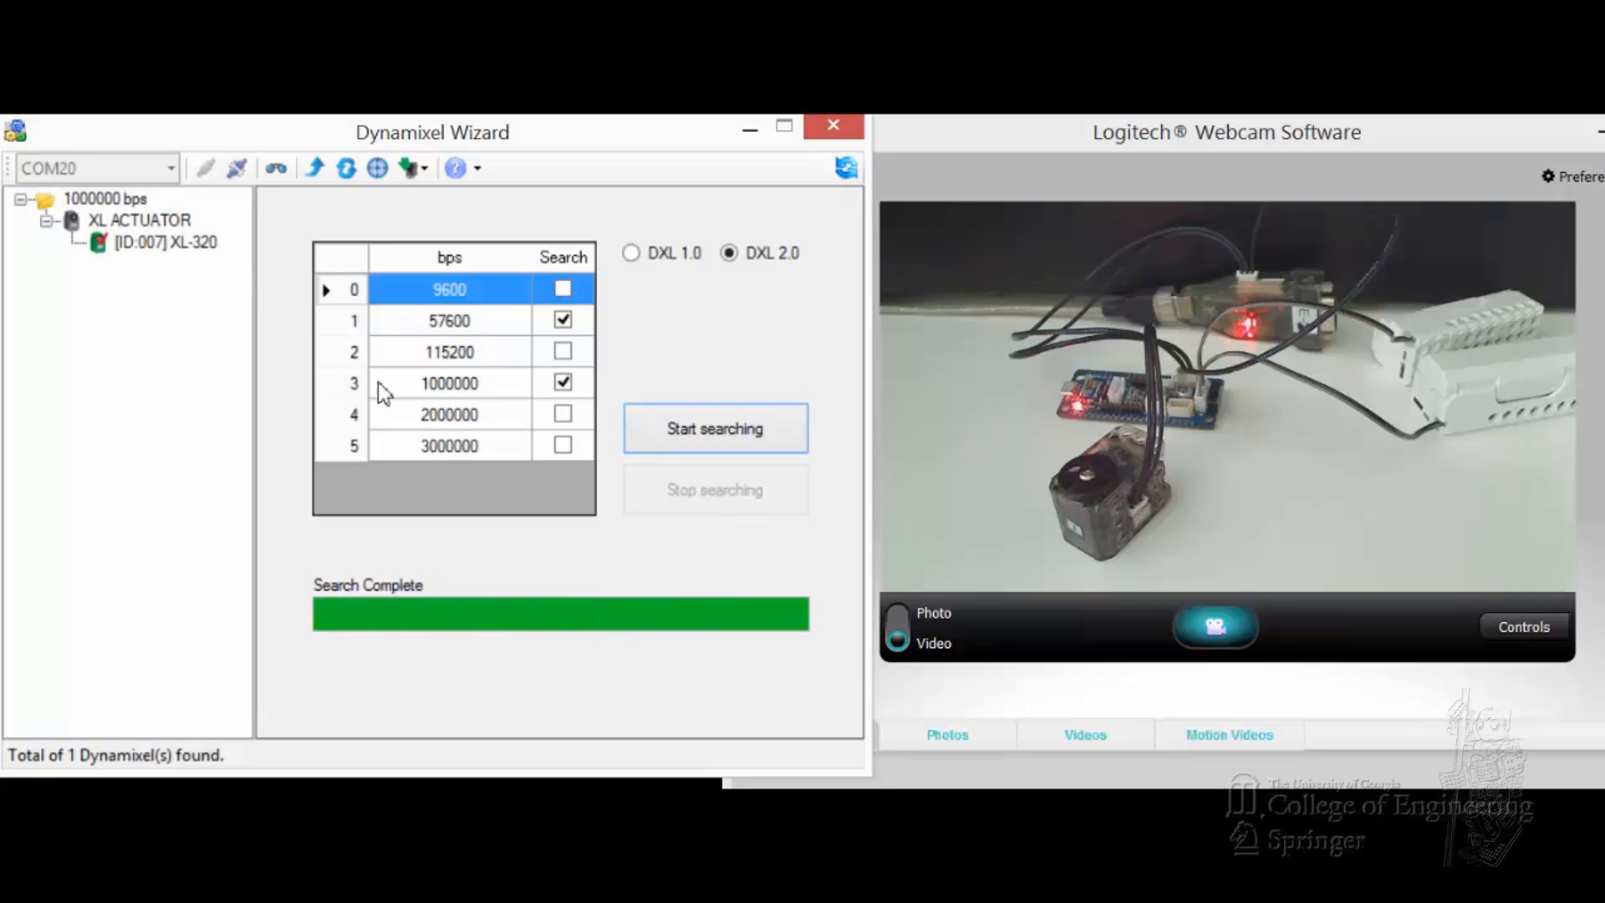
Step: Try to update the firmware of the single XL-320 servo, ID 7, to version 27
left_click(172, 244)
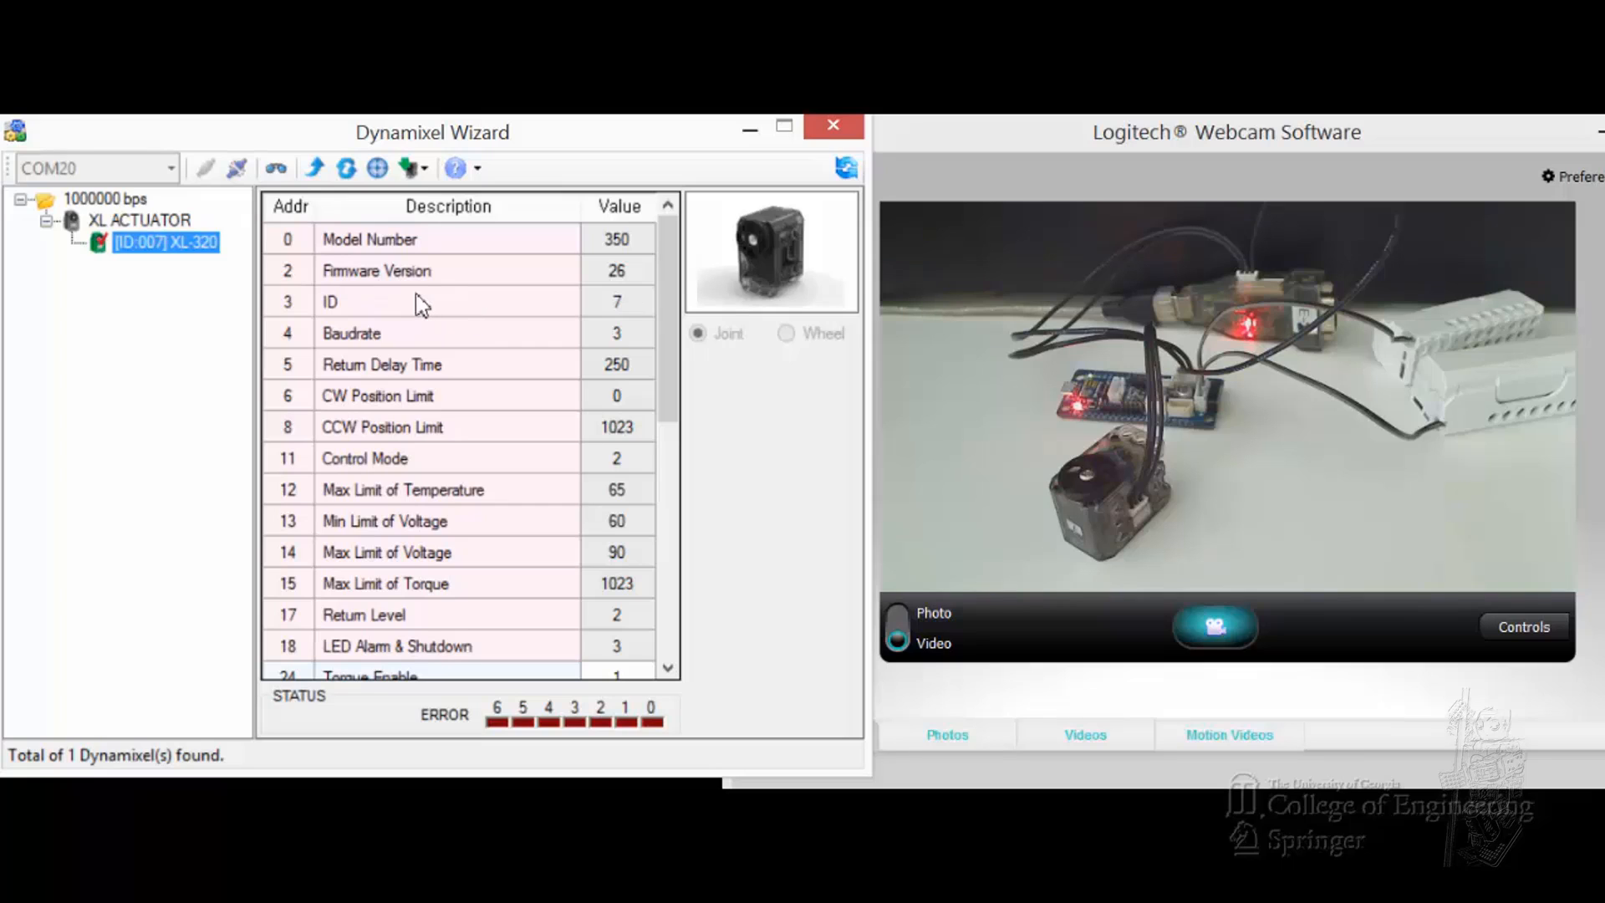
left_click(316, 172)
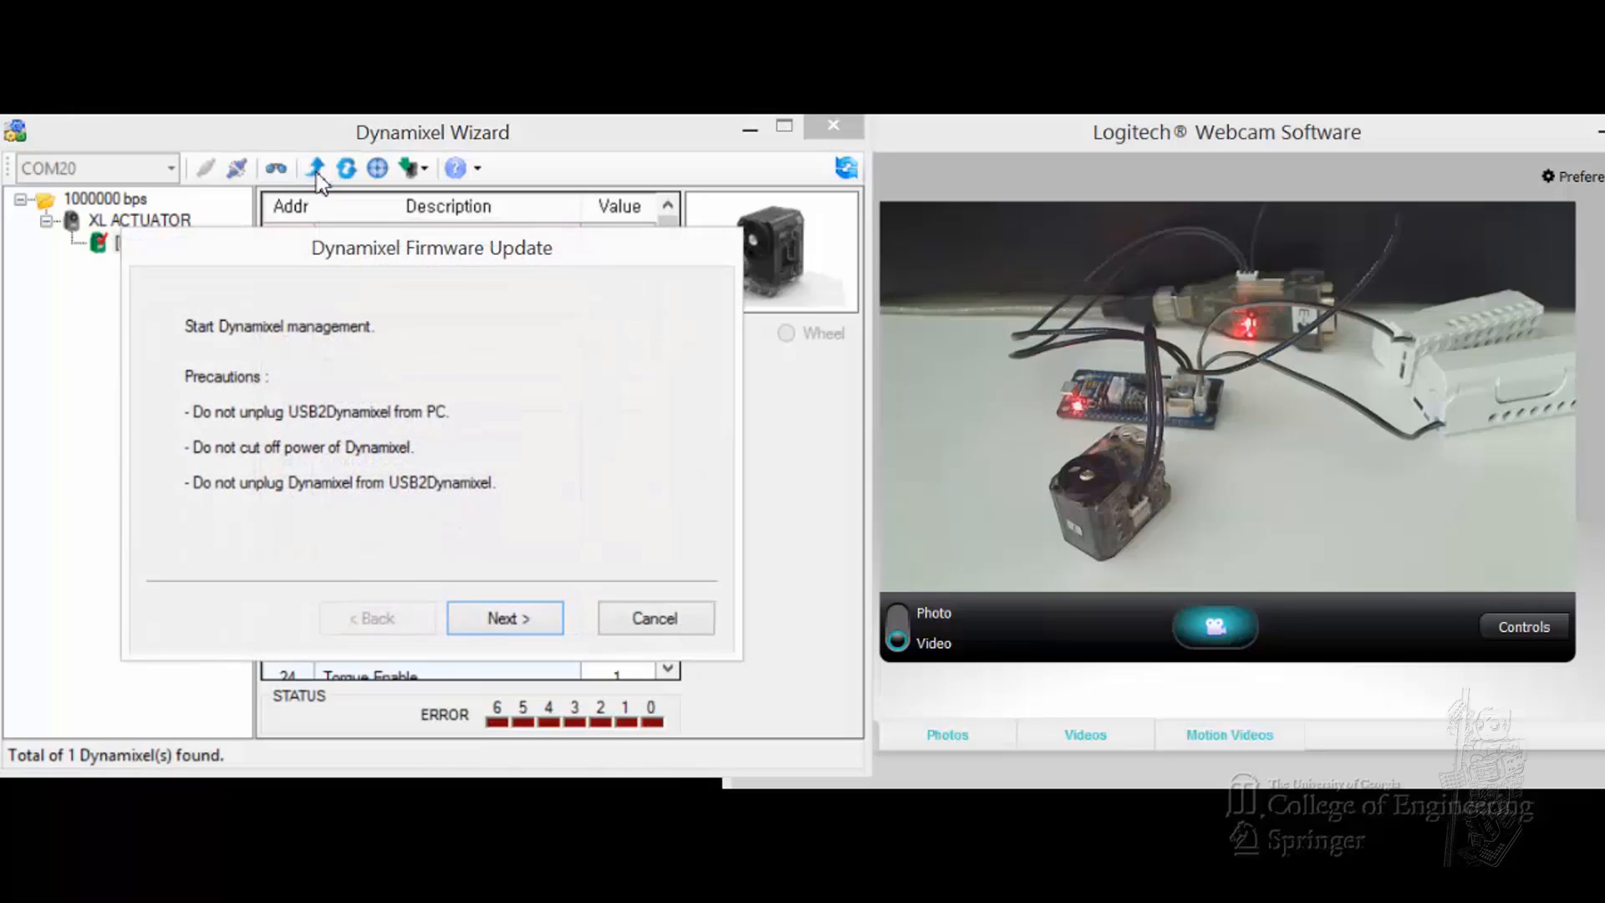
left_click(491, 625)
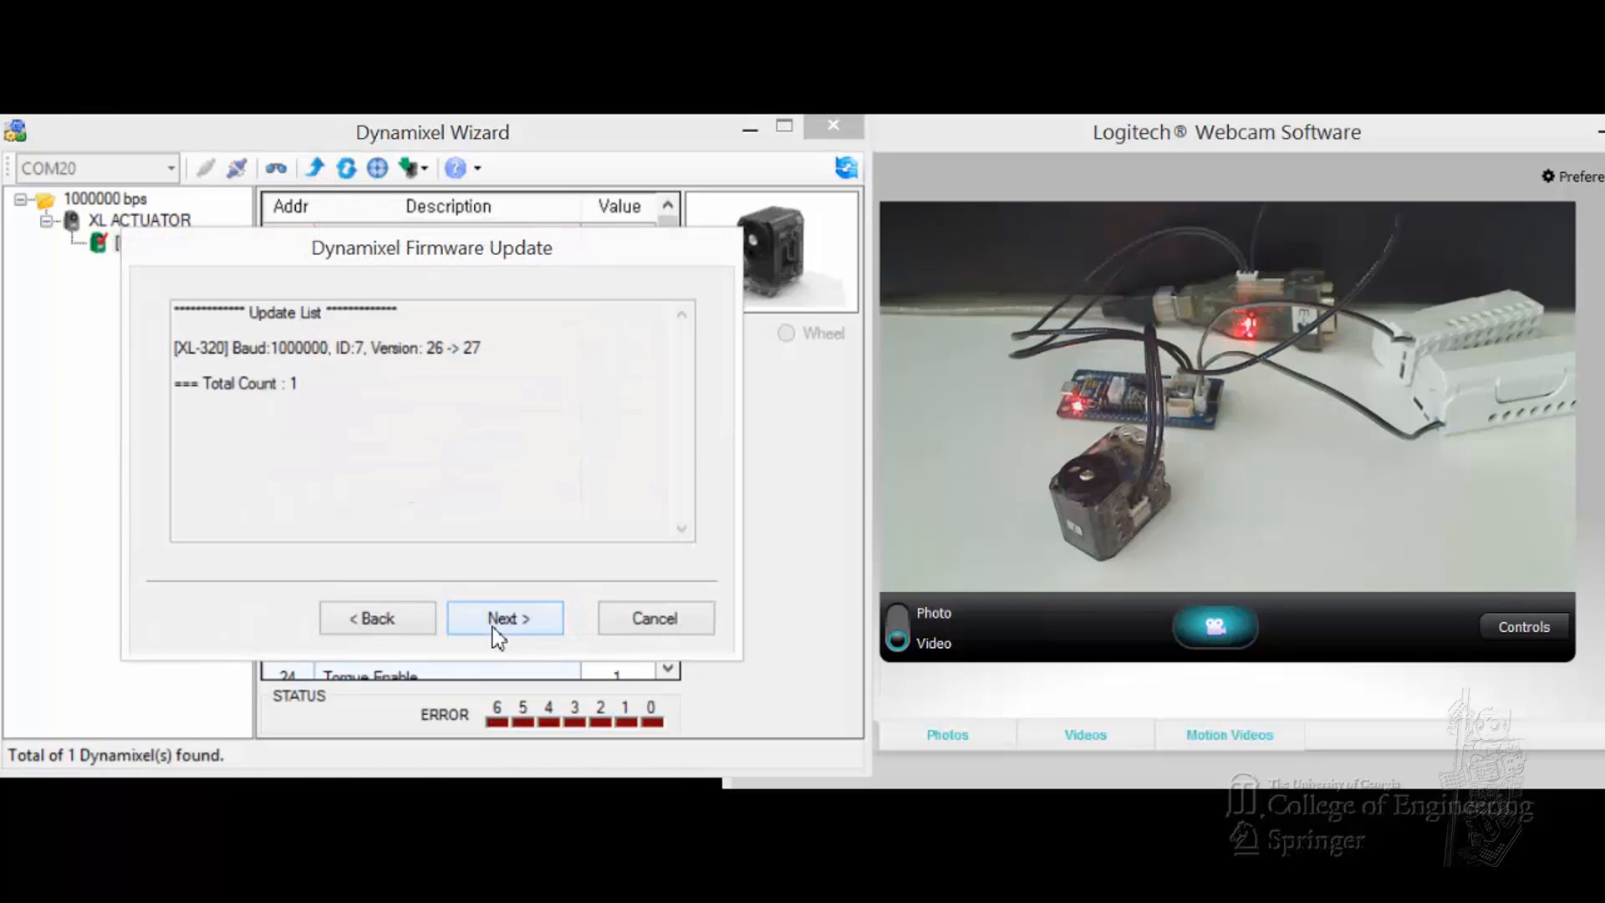
left_click(491, 627)
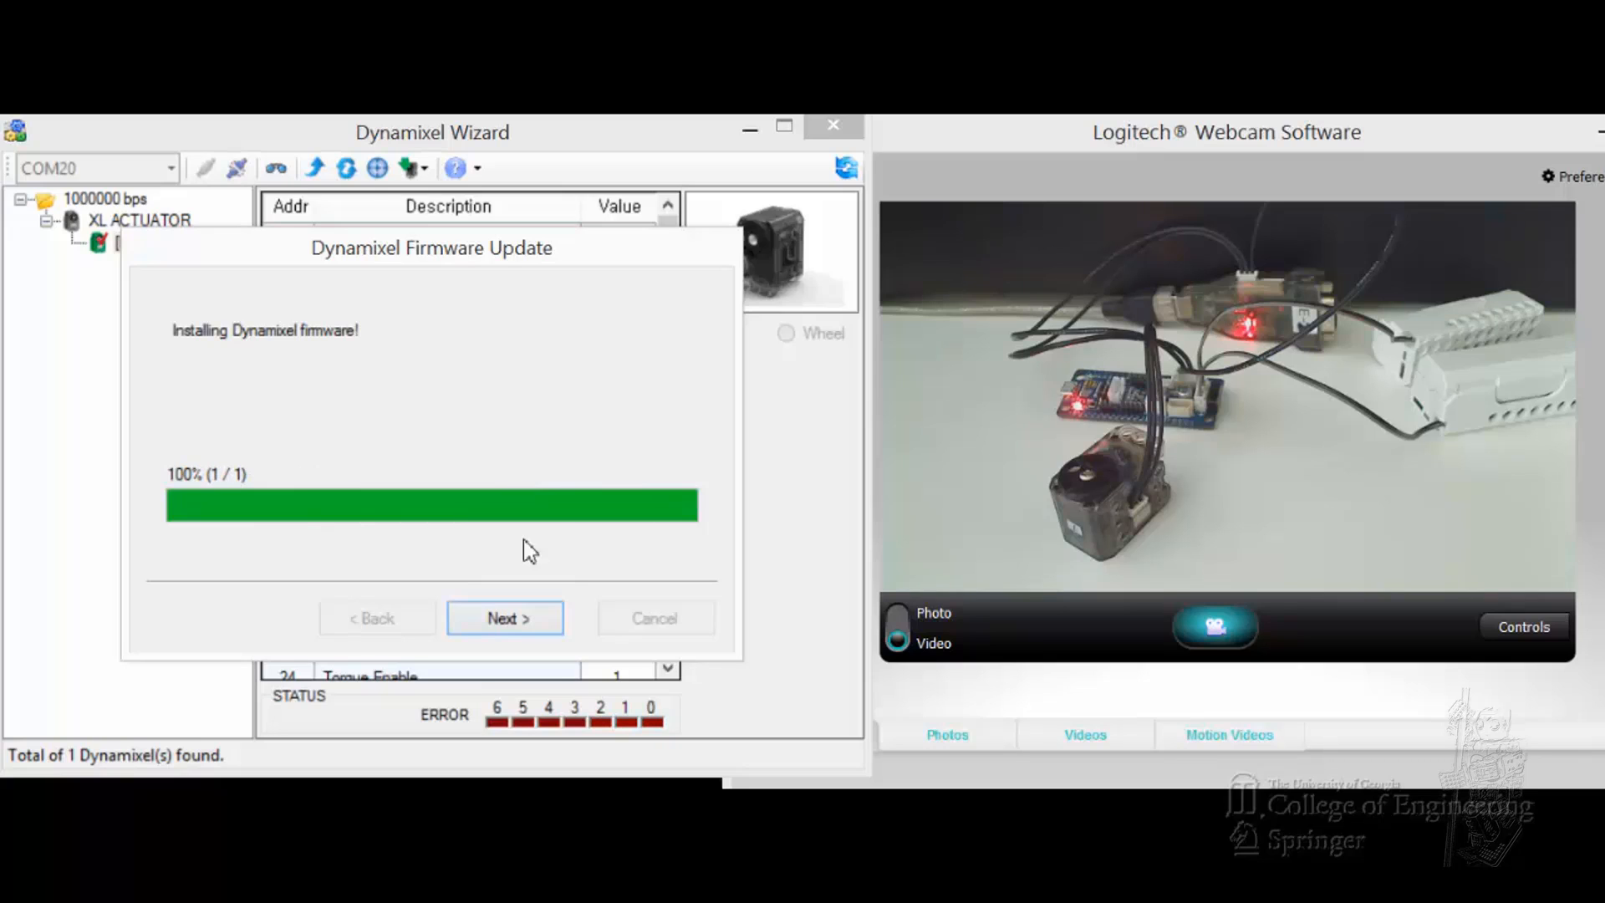
left_click(520, 625)
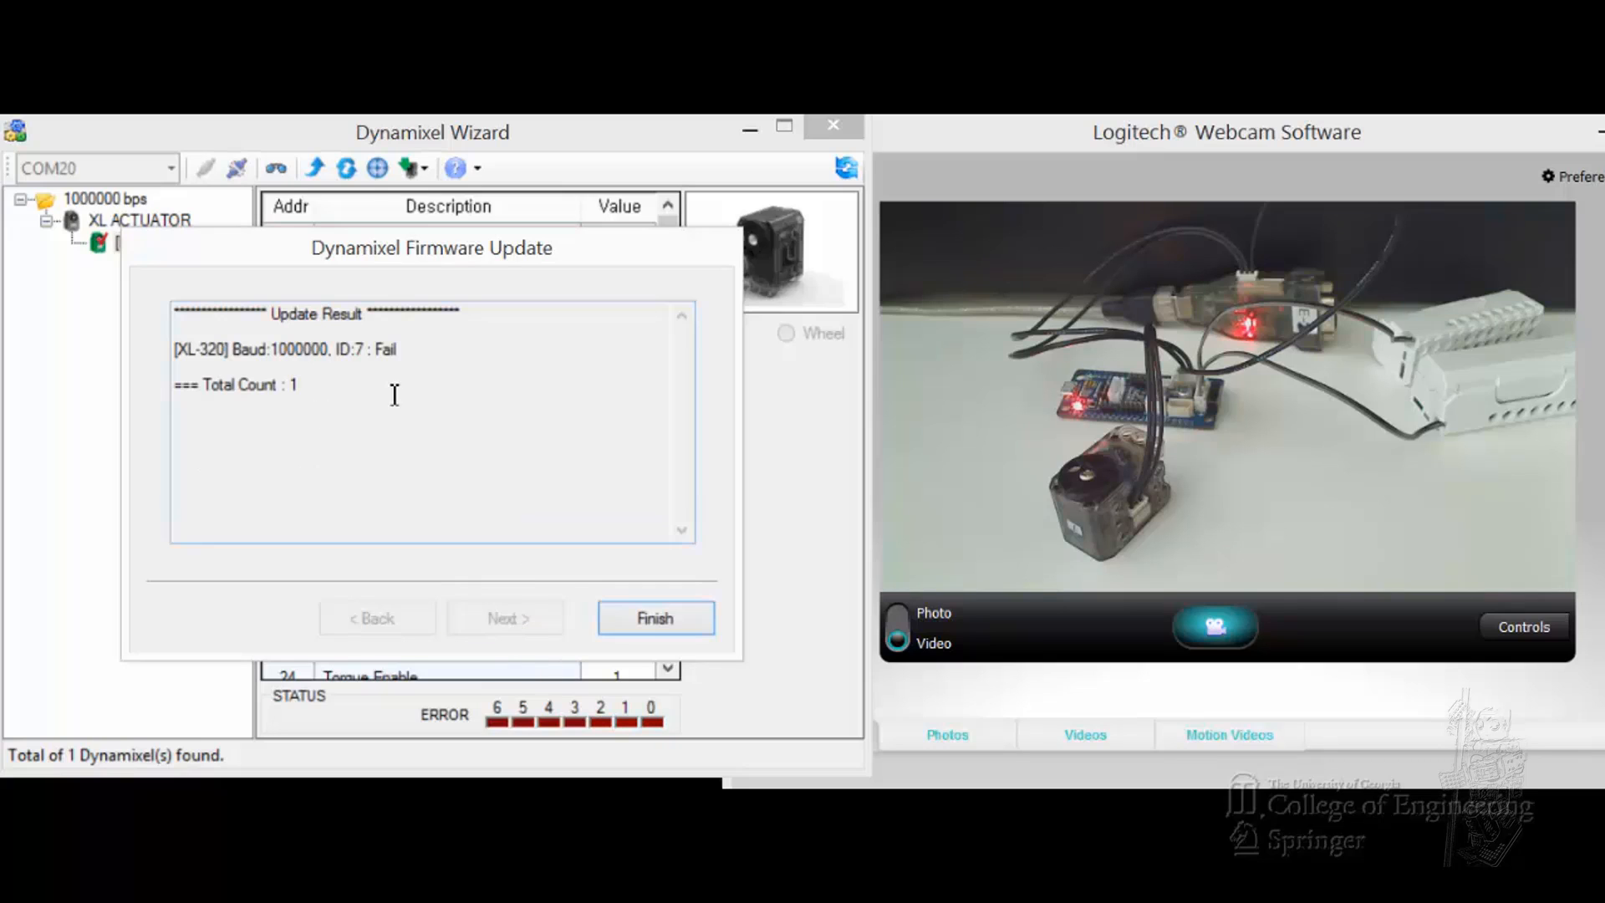
left_click(648, 620)
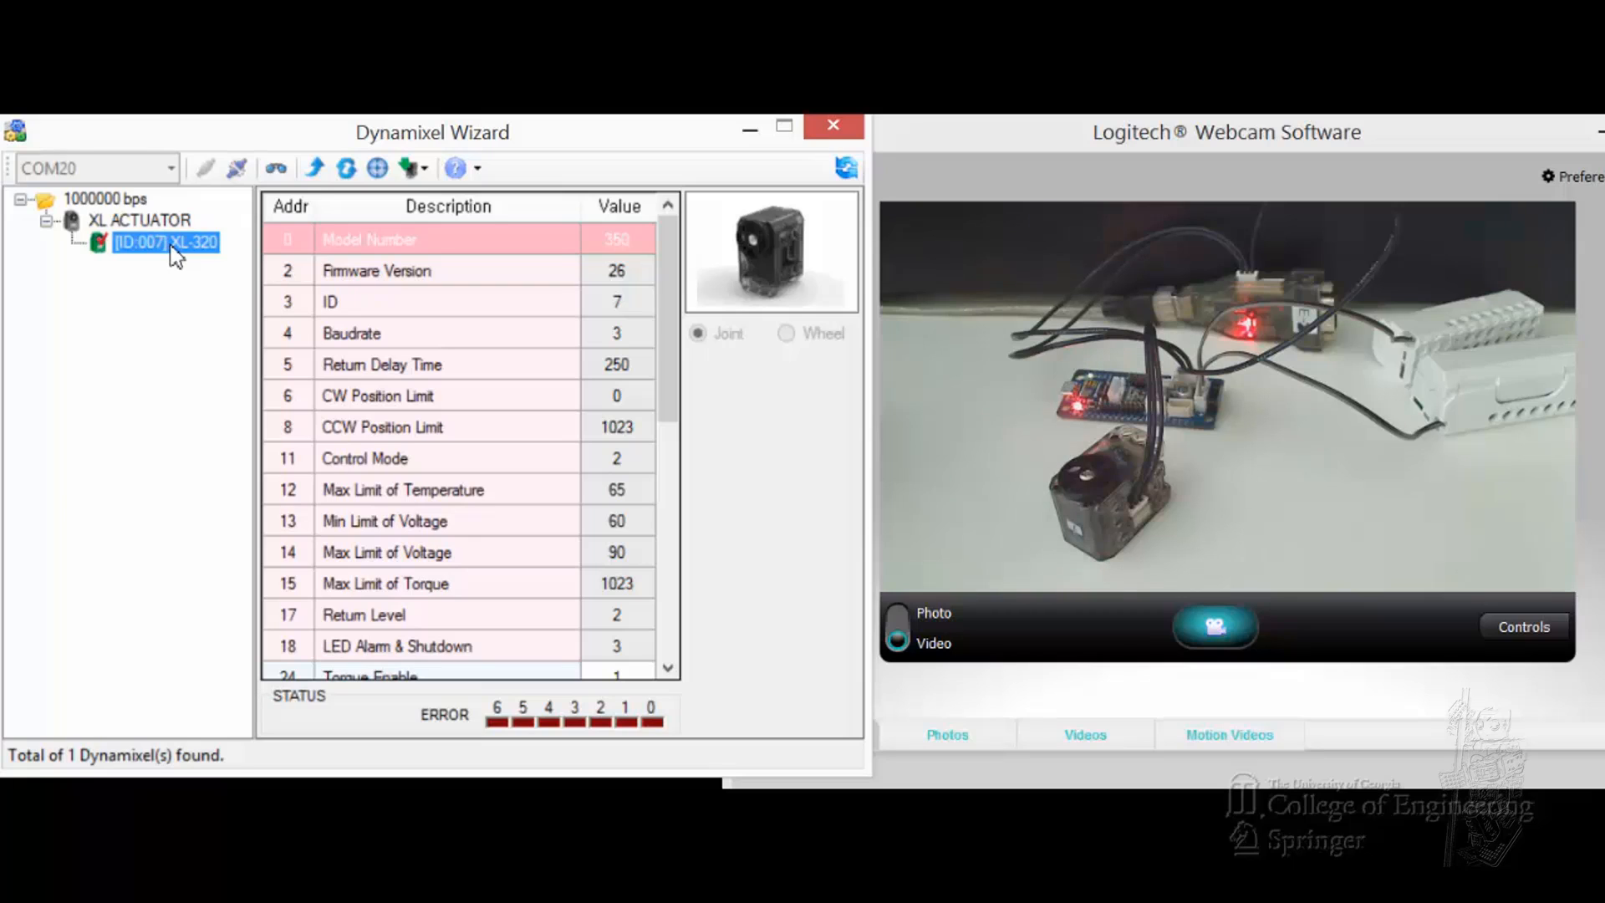
Step: Disconnect the COM20 port and start a Dynamixel Firmware Recovery, searching COM20 for the connected servo
left_click(237, 167)
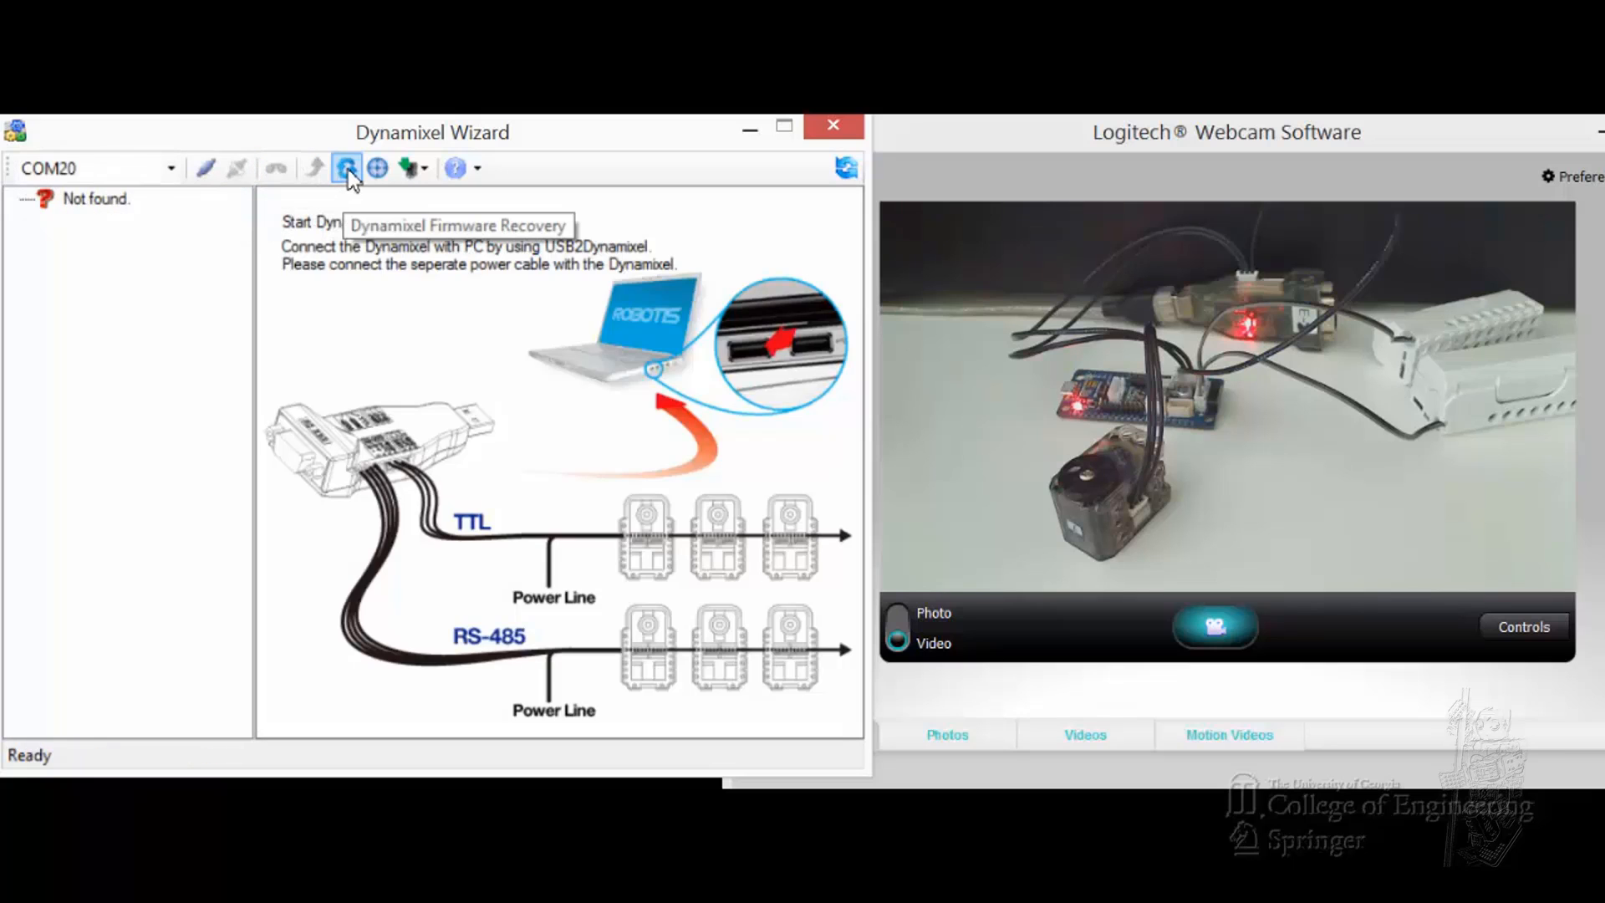
left_click(348, 171)
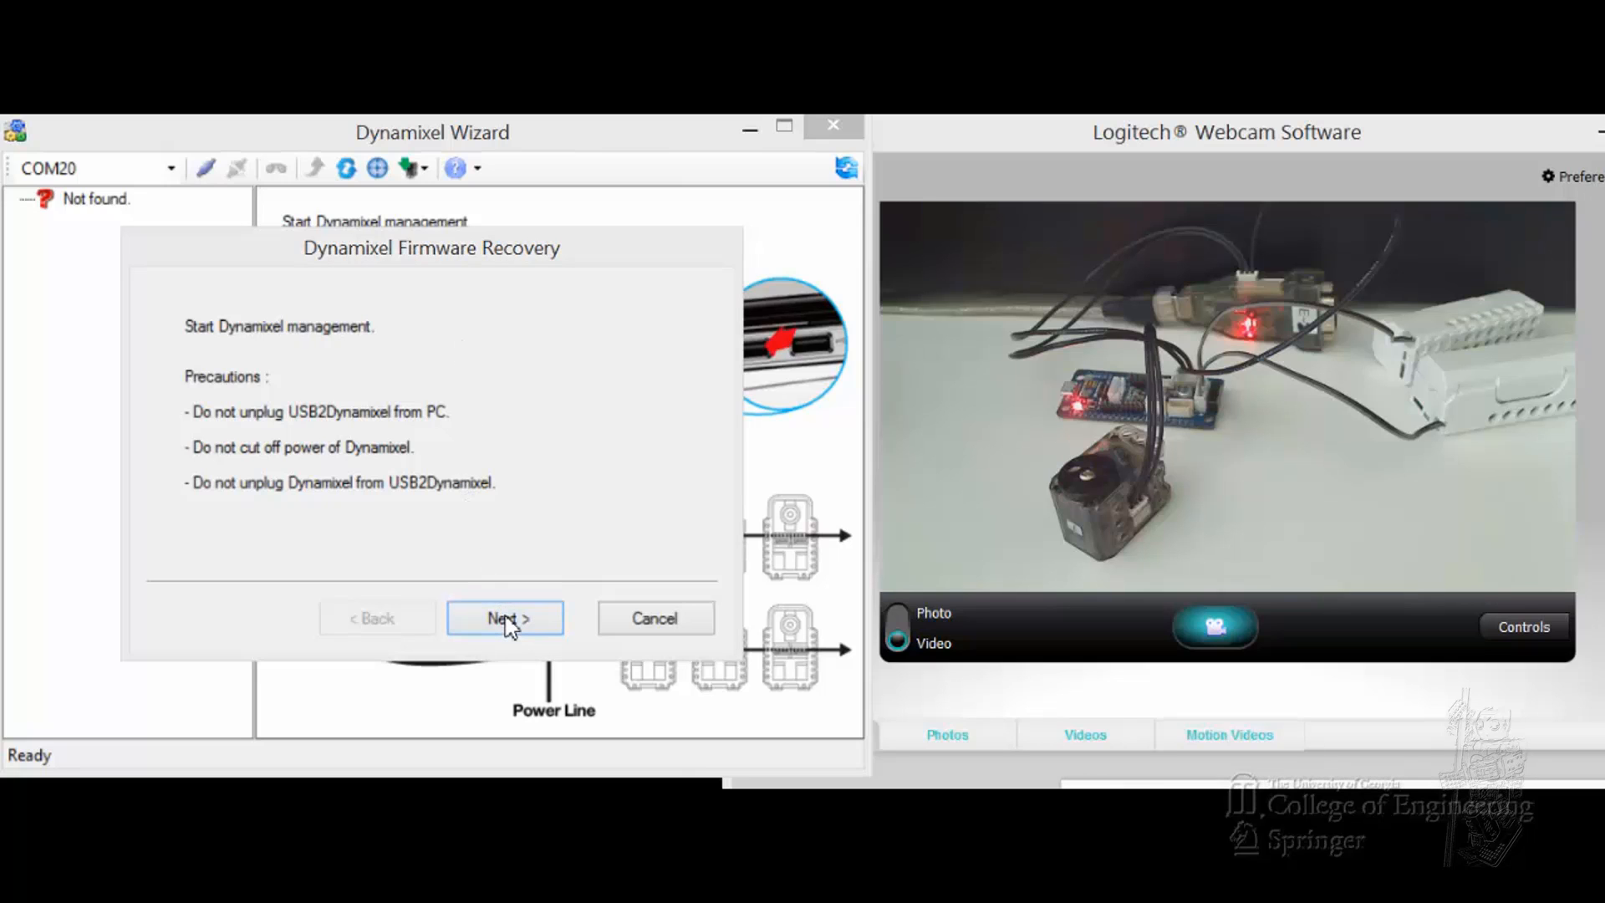
left_click_drag(897, 550, 587, 266)
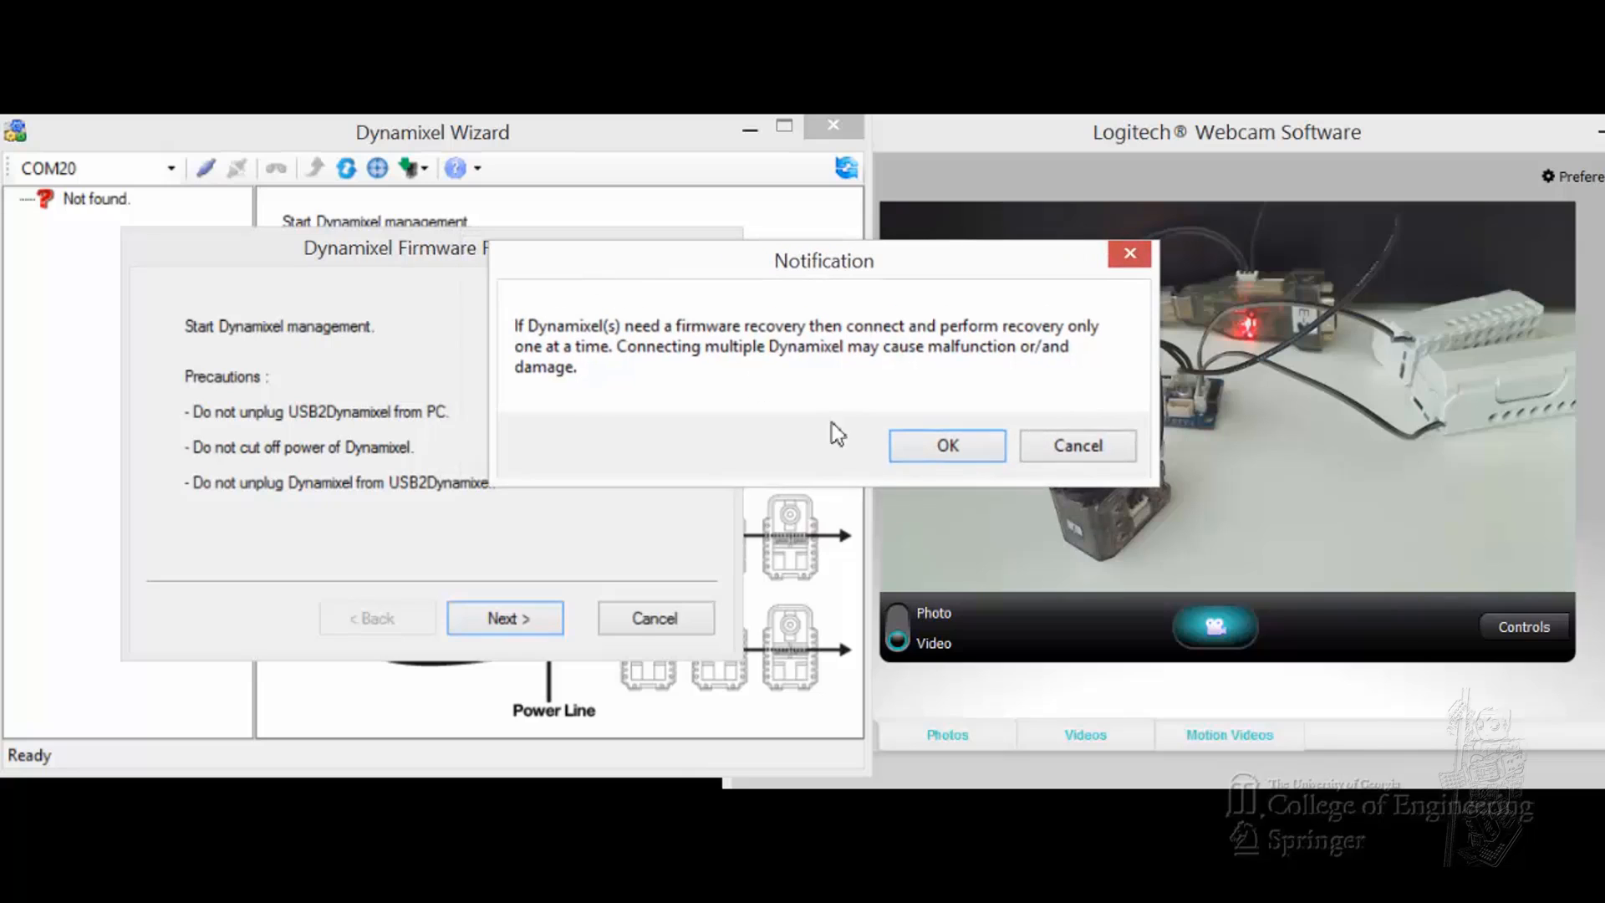
left_click(942, 447)
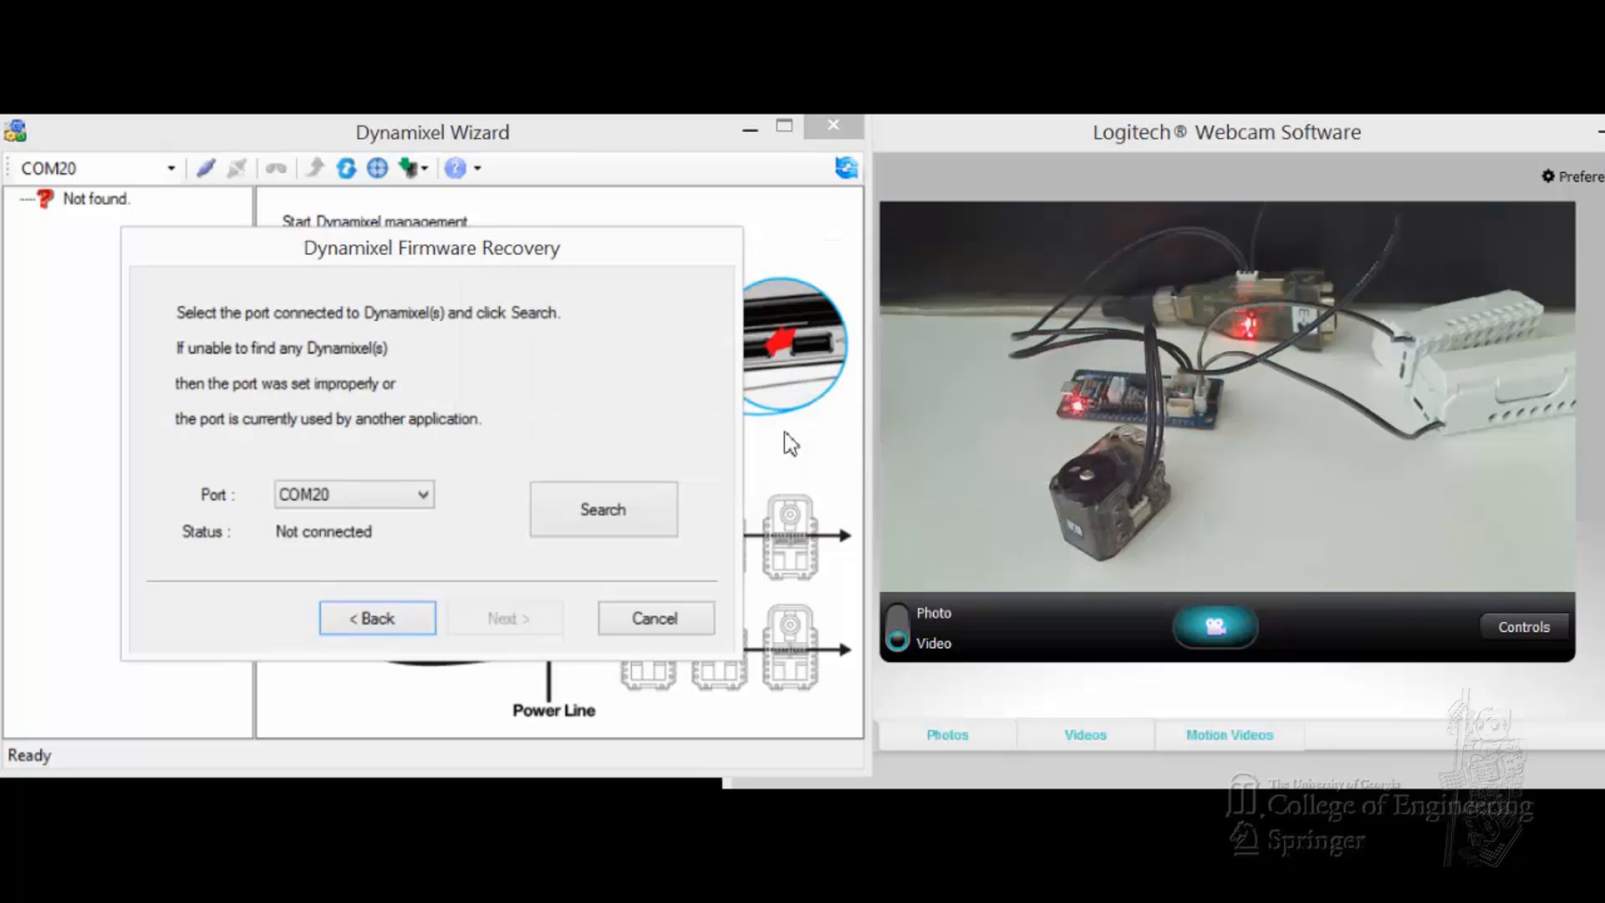
left_click(421, 497)
left_click(340, 590)
left_click(630, 513)
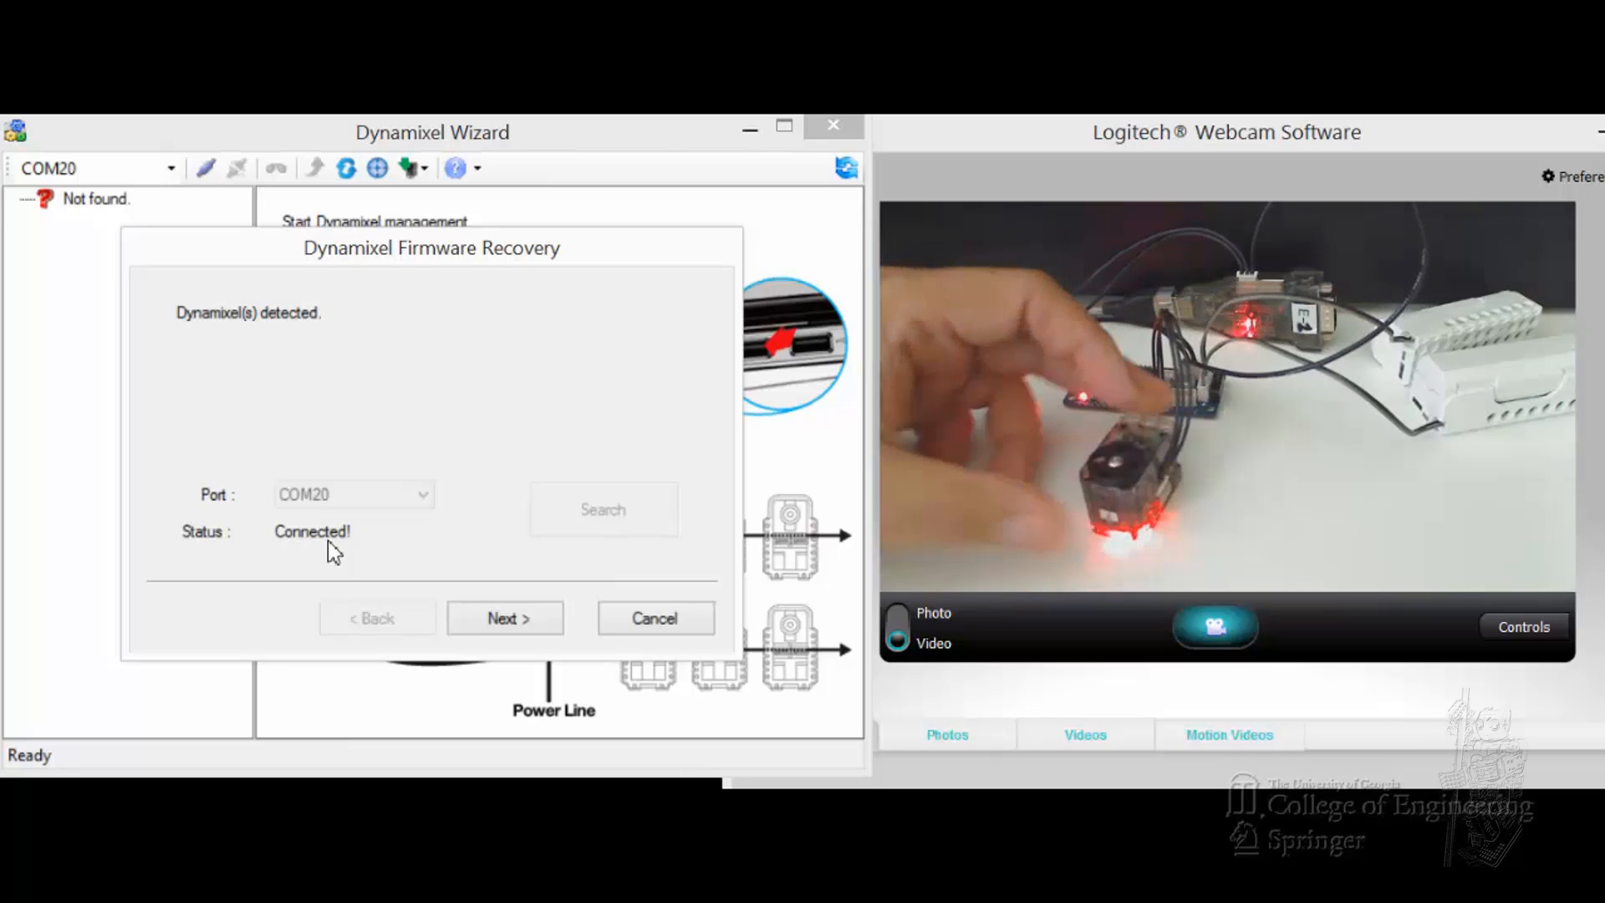
Step: Install the XL-320 recovery firmware, version 27, on the detected servo and finish the recovery
left_click(522, 627)
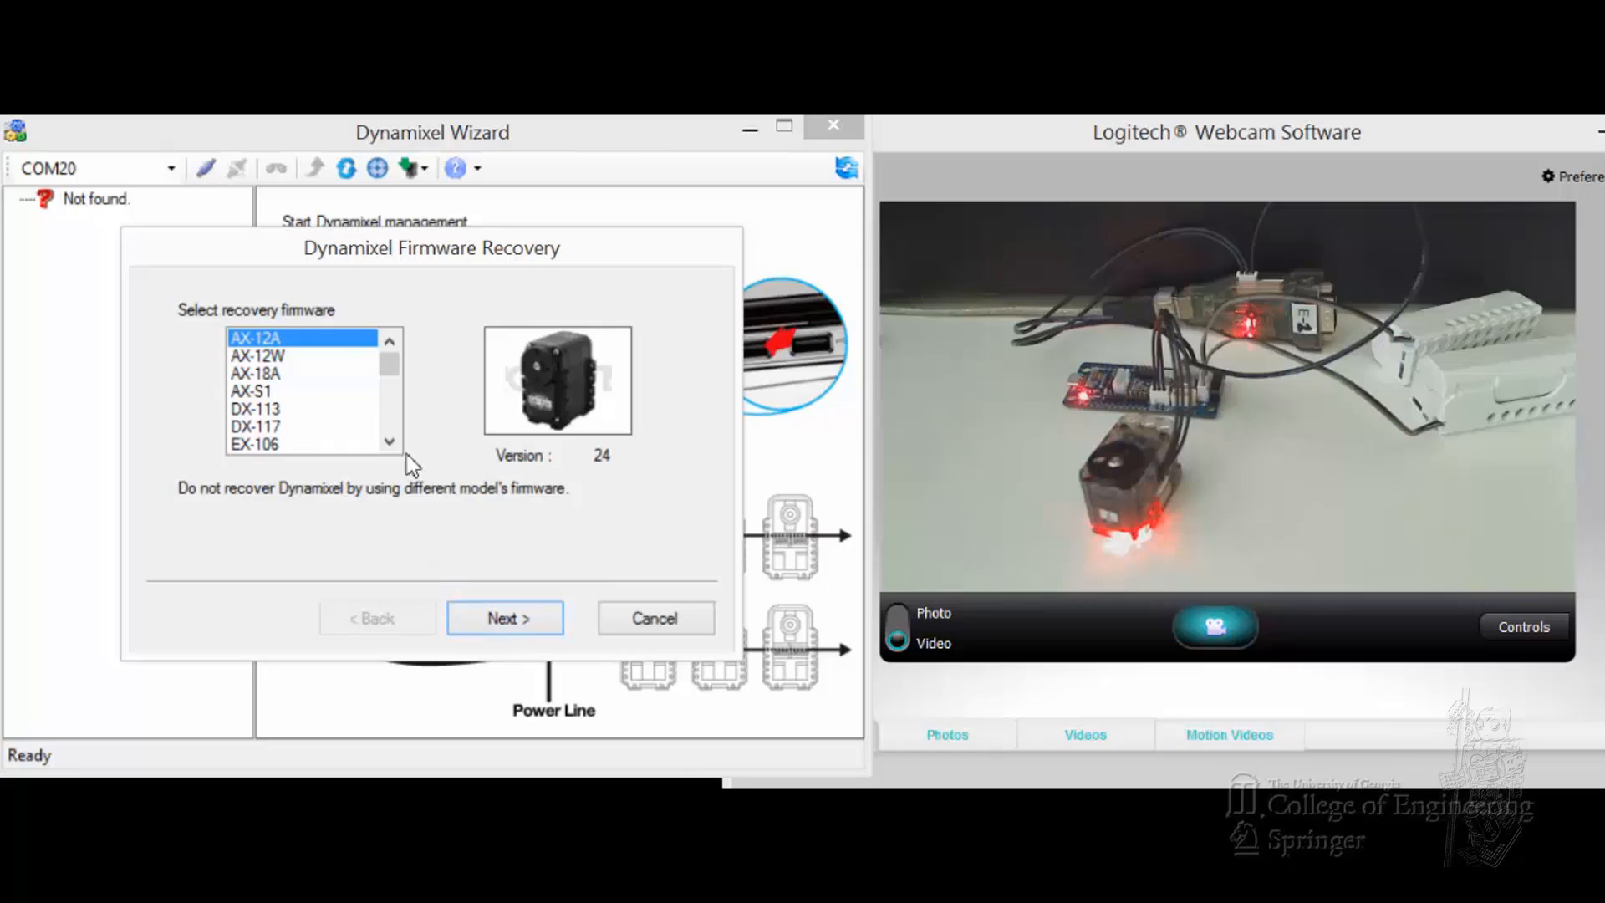
left_click_drag(381, 364, 392, 403)
left_click(287, 428)
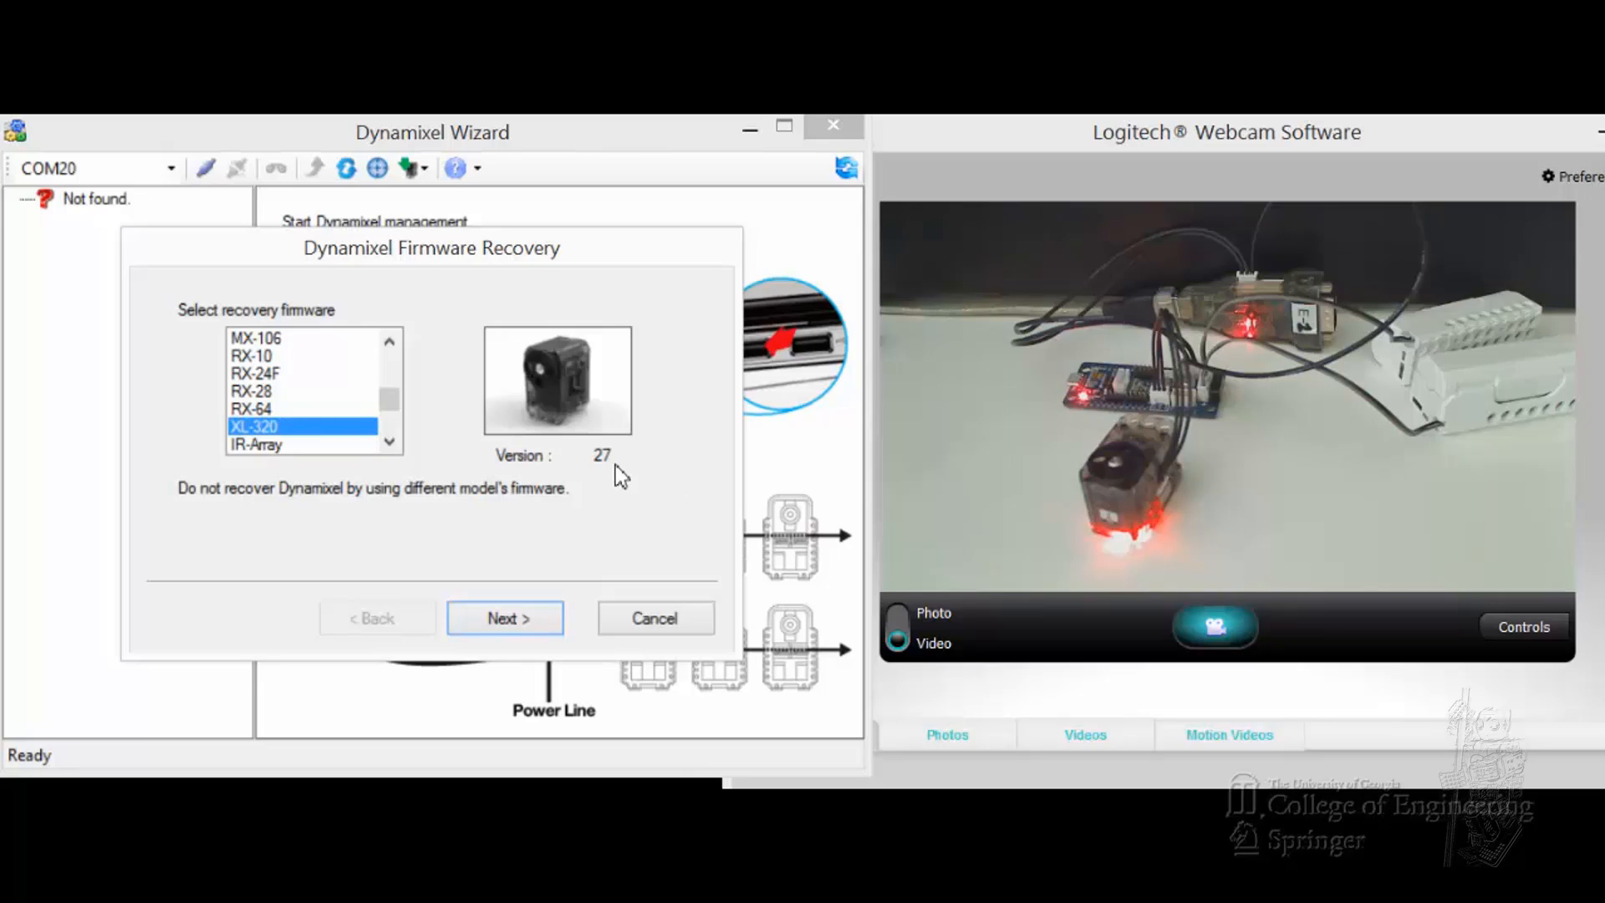
left_click(525, 618)
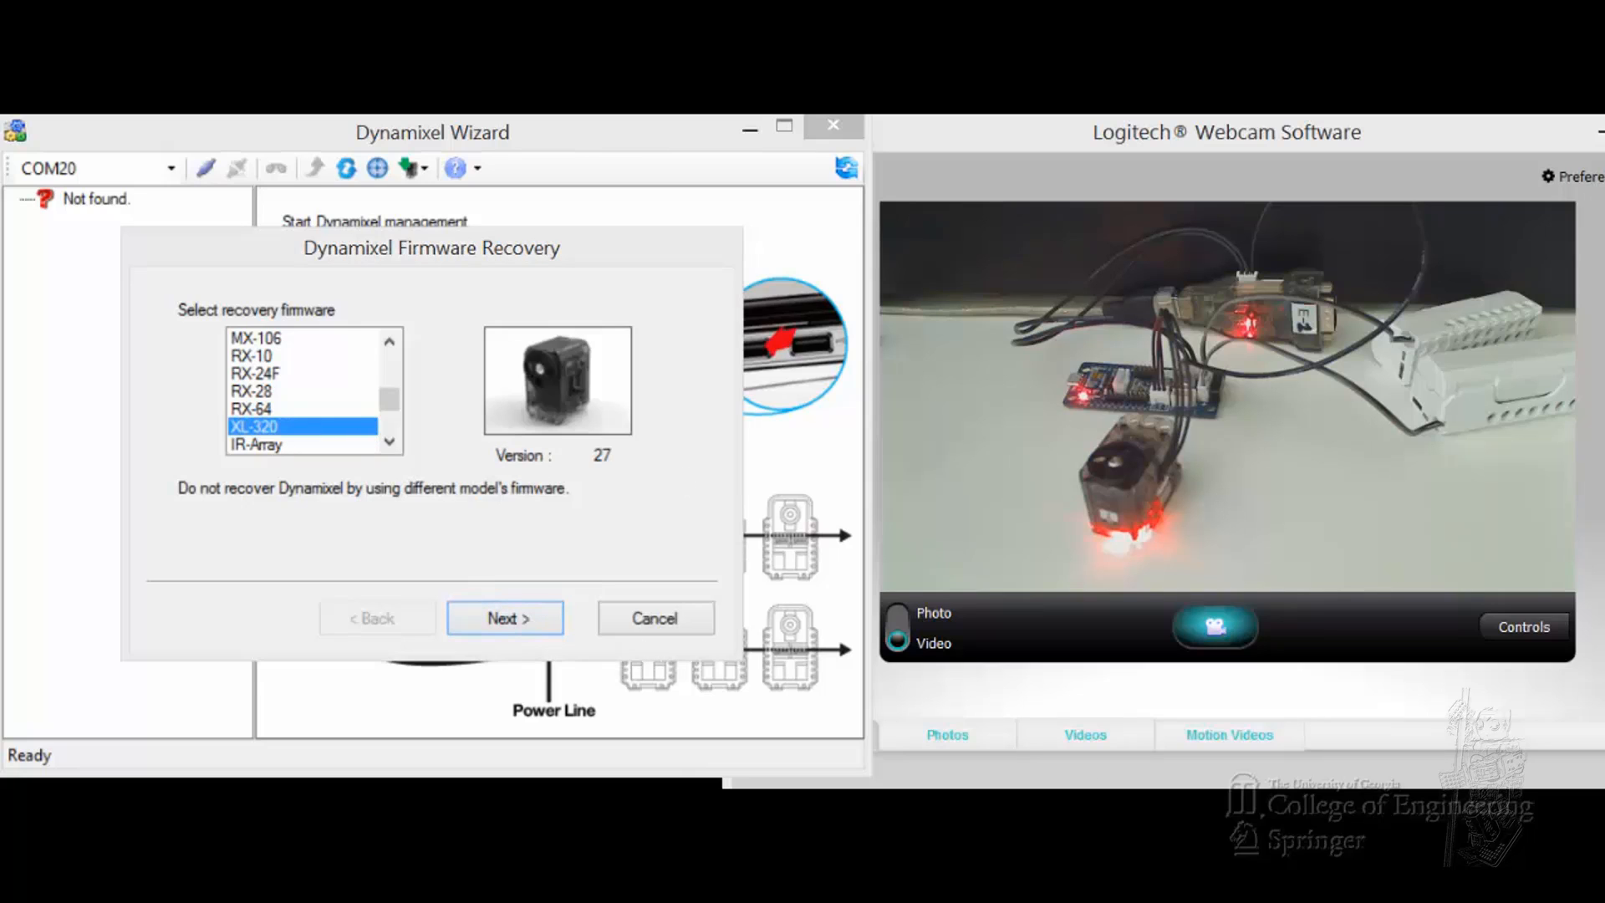
left_click_drag(857, 501, 774, 294)
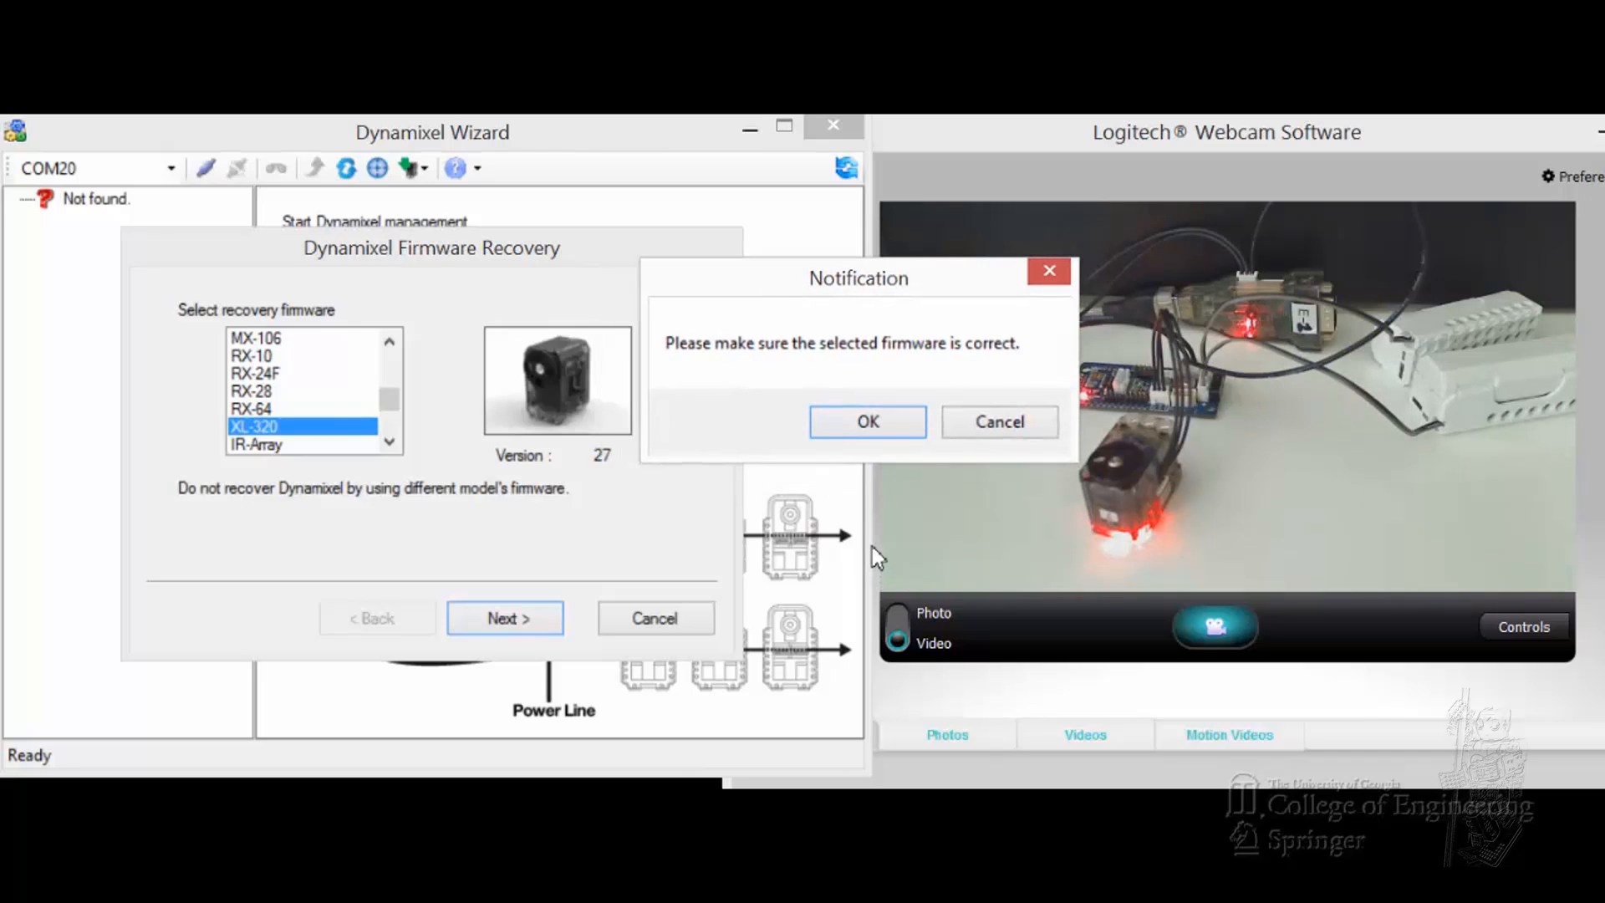
left_click(870, 437)
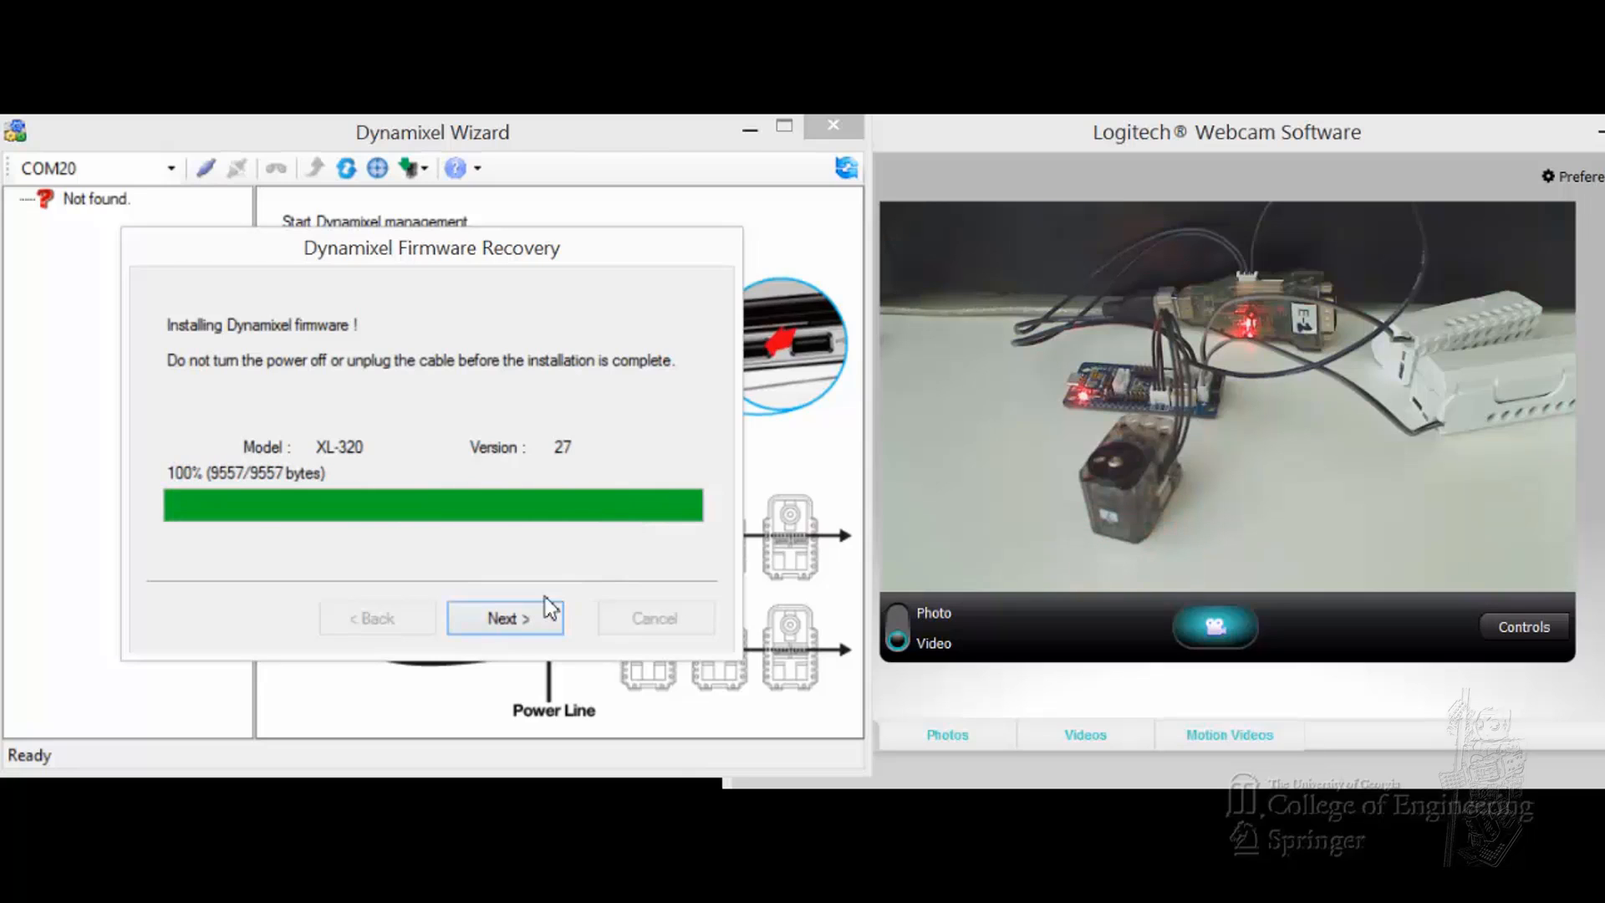
left_click(535, 629)
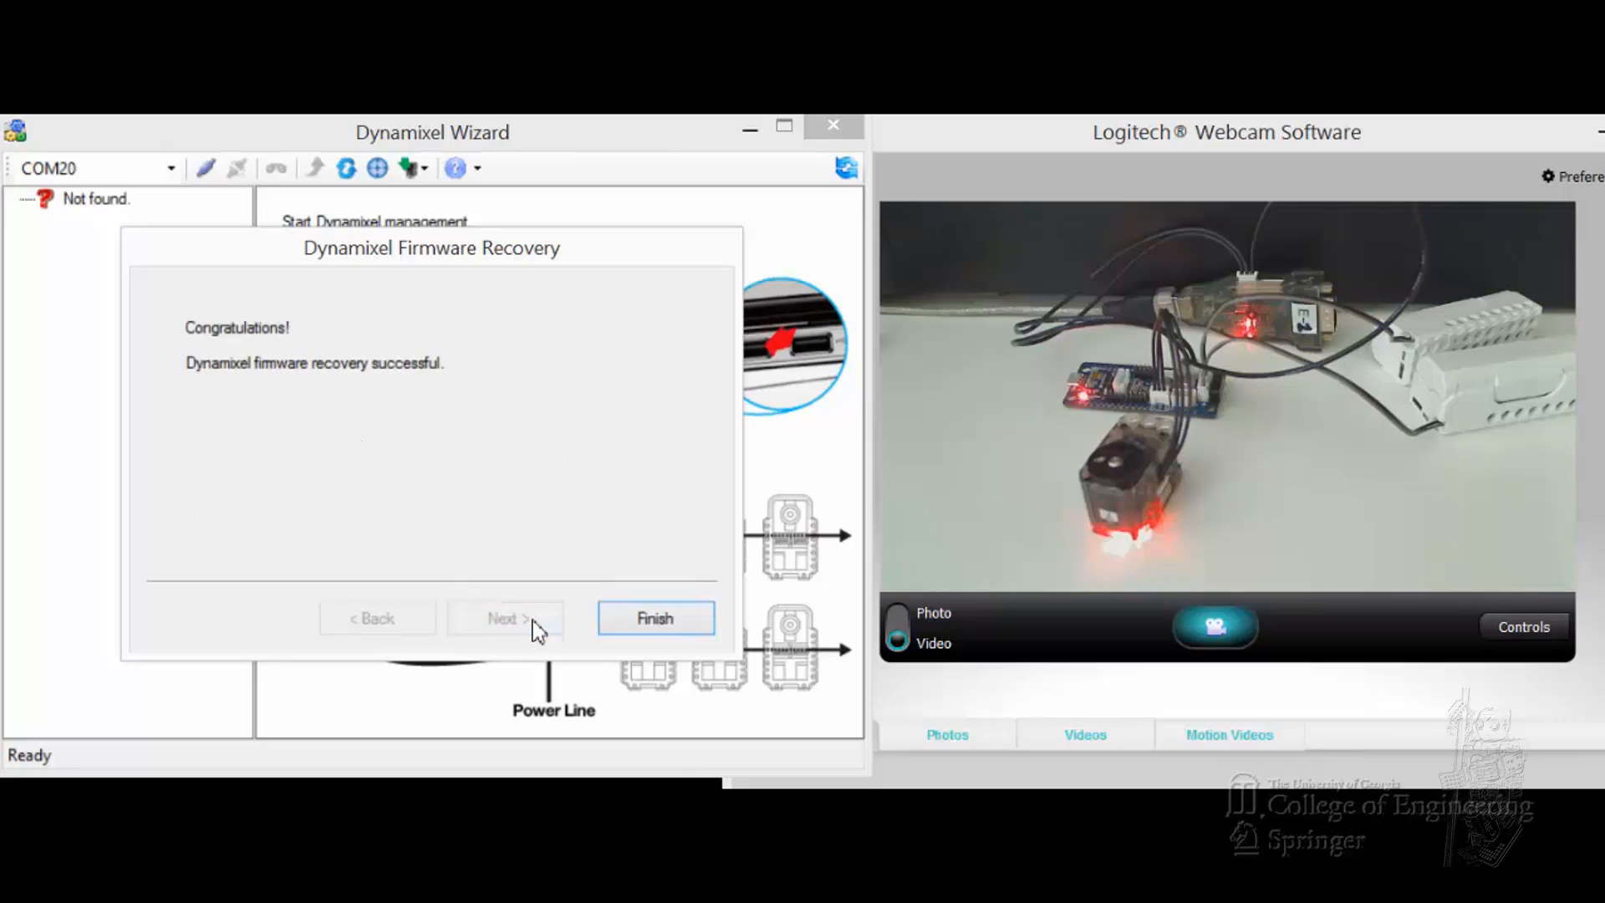
left_click(656, 619)
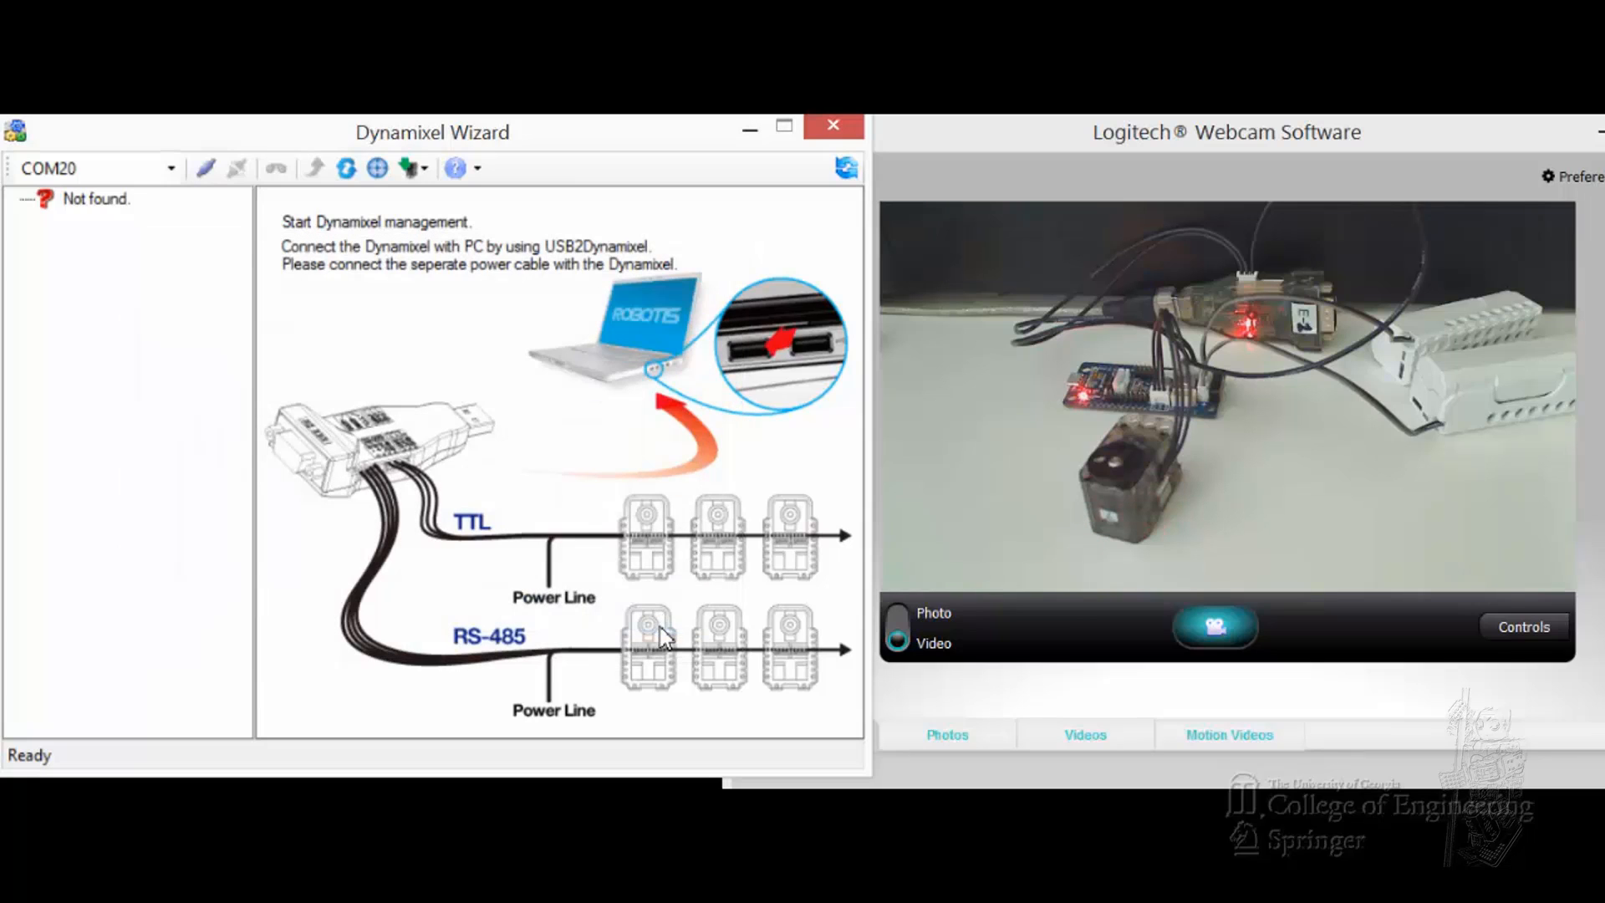
Step: Reopen the COM20 port, search for DXL 2.0 actuators at 57600 and 1000000 bps, and show the recovered XL-320's settings
left_click(201, 168)
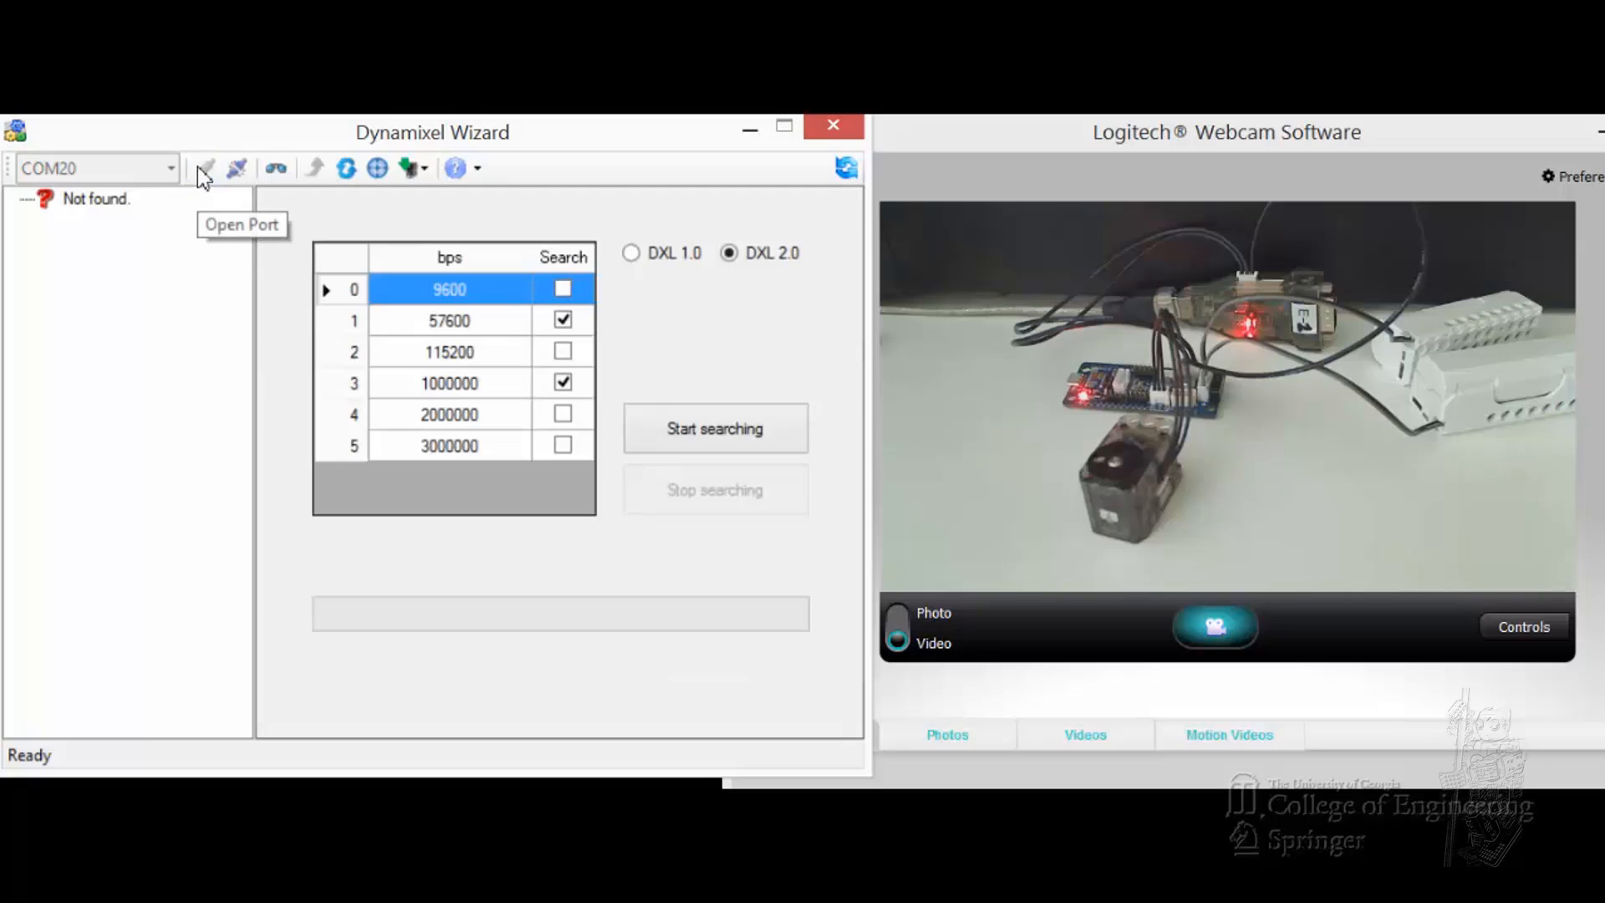
left_click(747, 426)
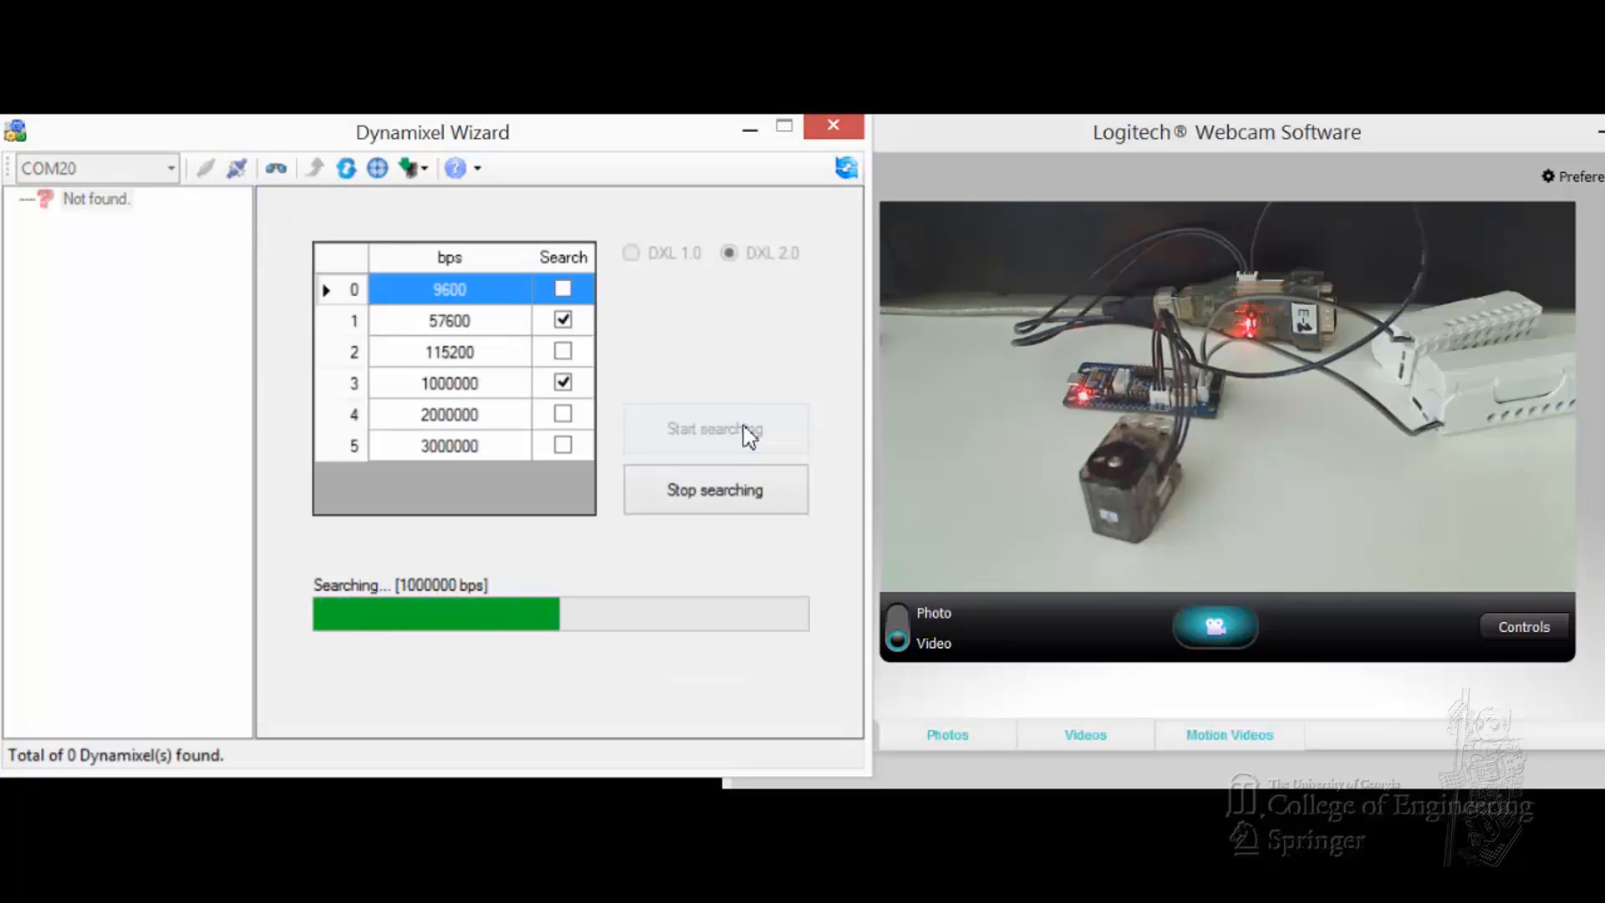
left_click(189, 244)
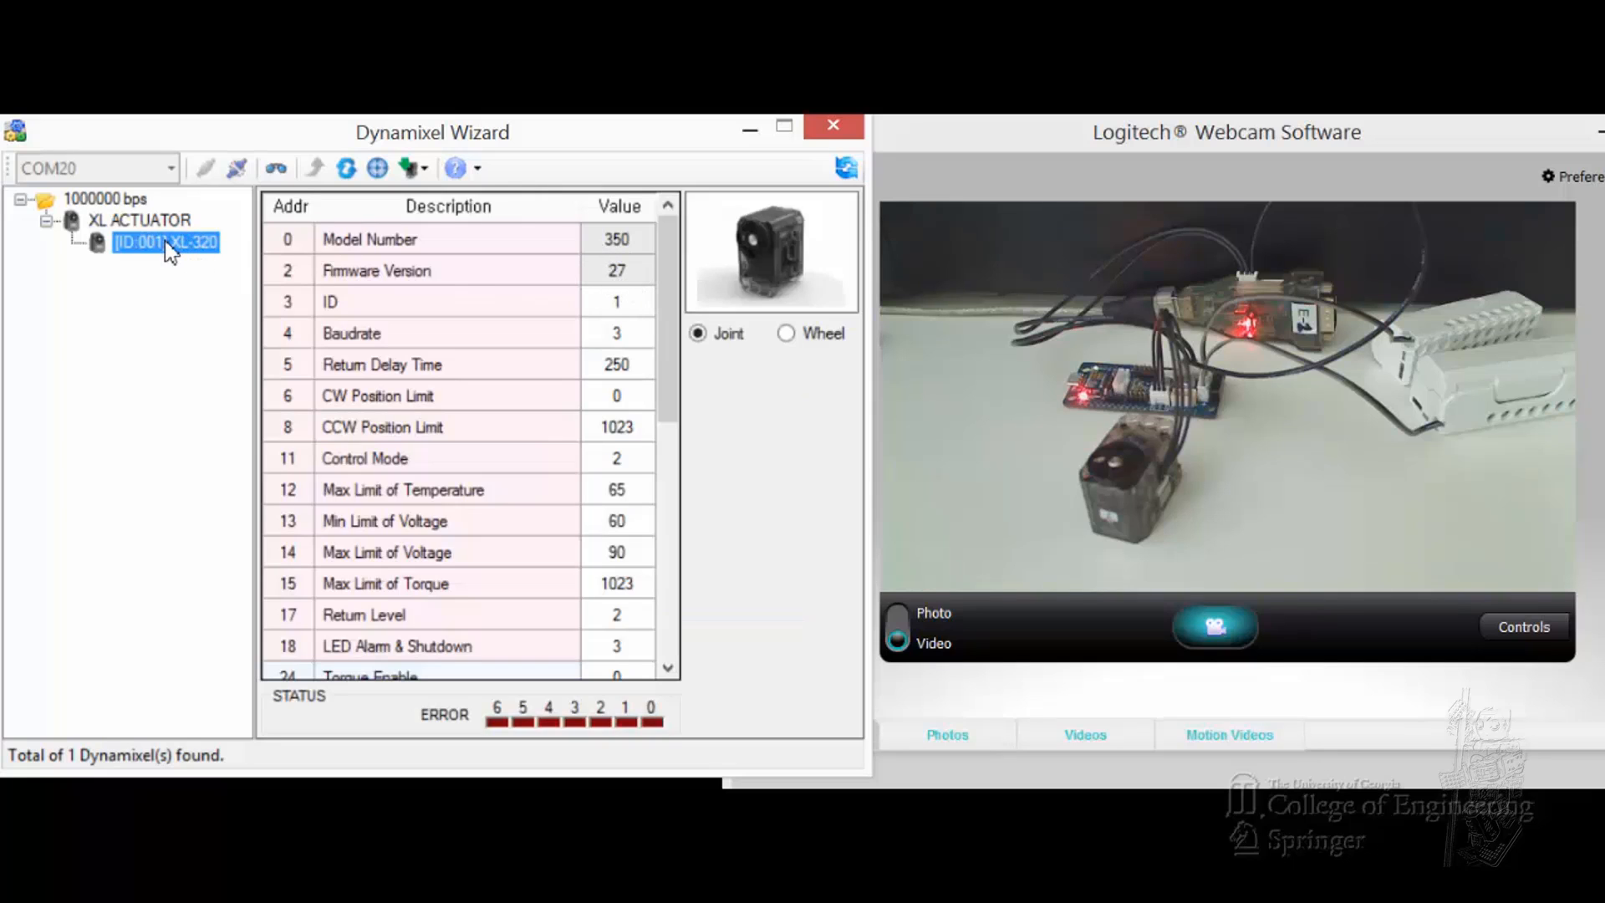
Step: Change the recovered XL-320's ID to 7 and apply it
left_click(618, 305)
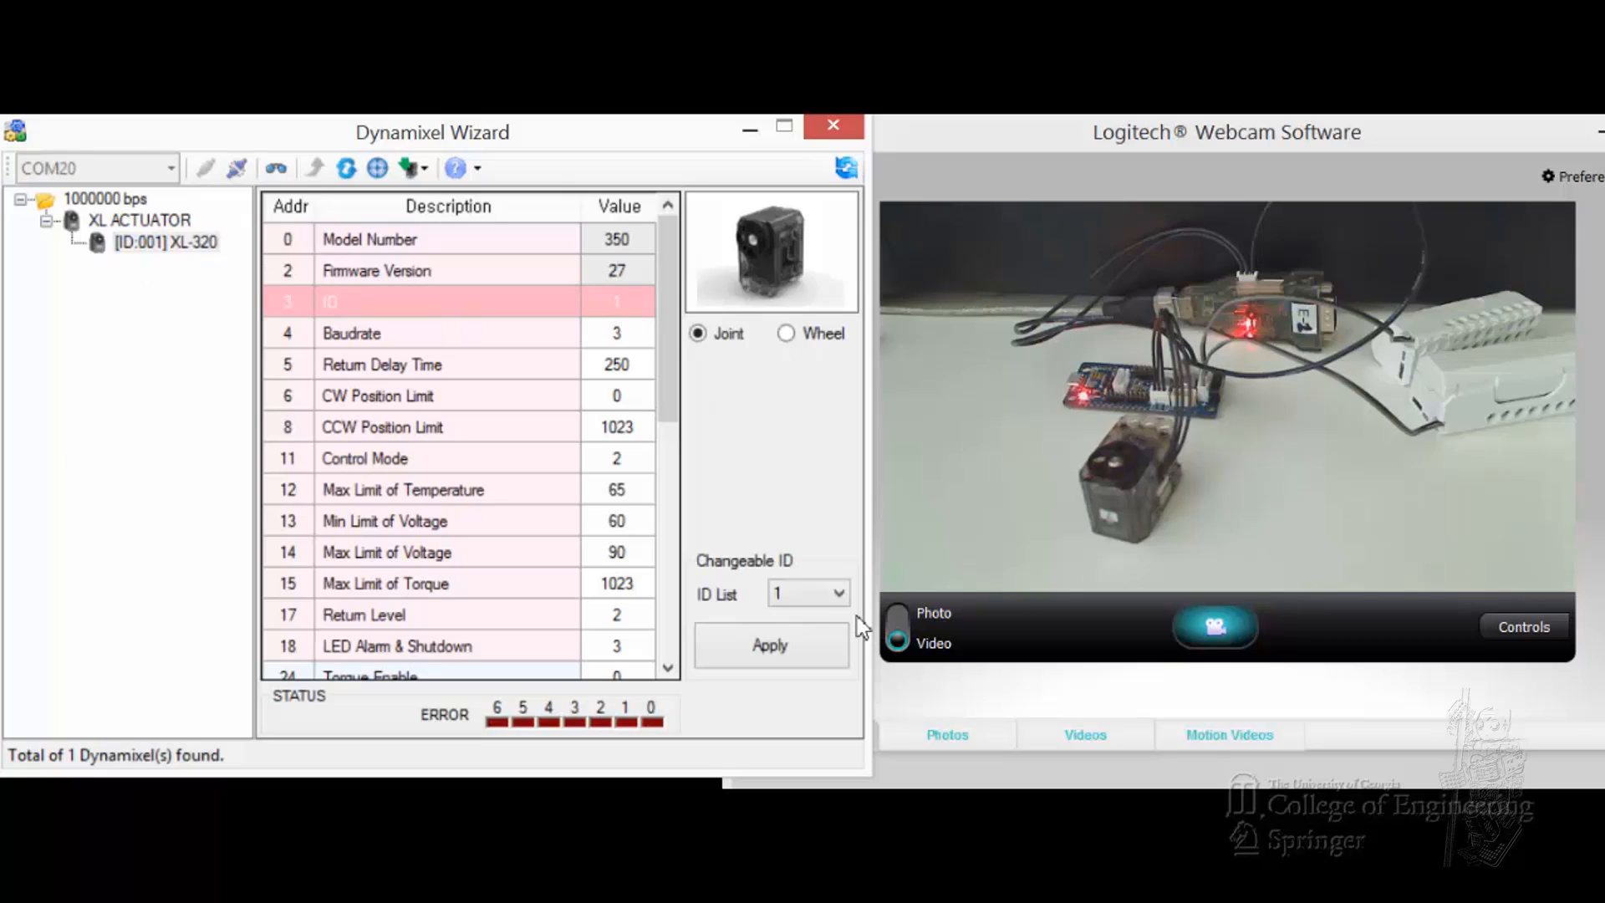
left_click(839, 595)
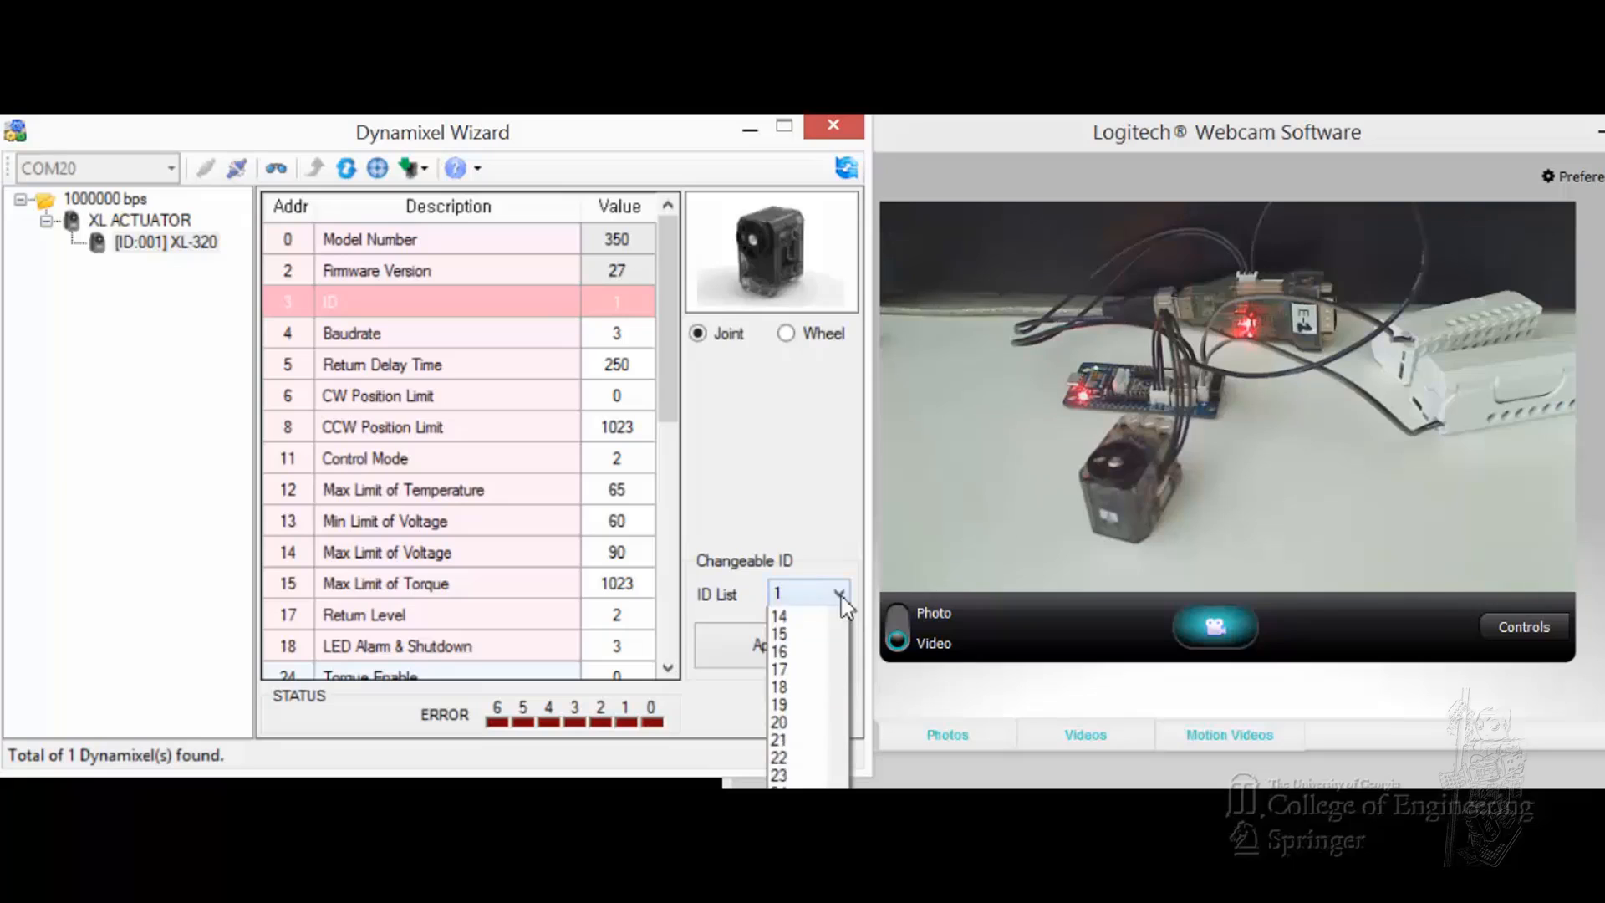
scroll(828, 644, "up", 5)
left_click(793, 723)
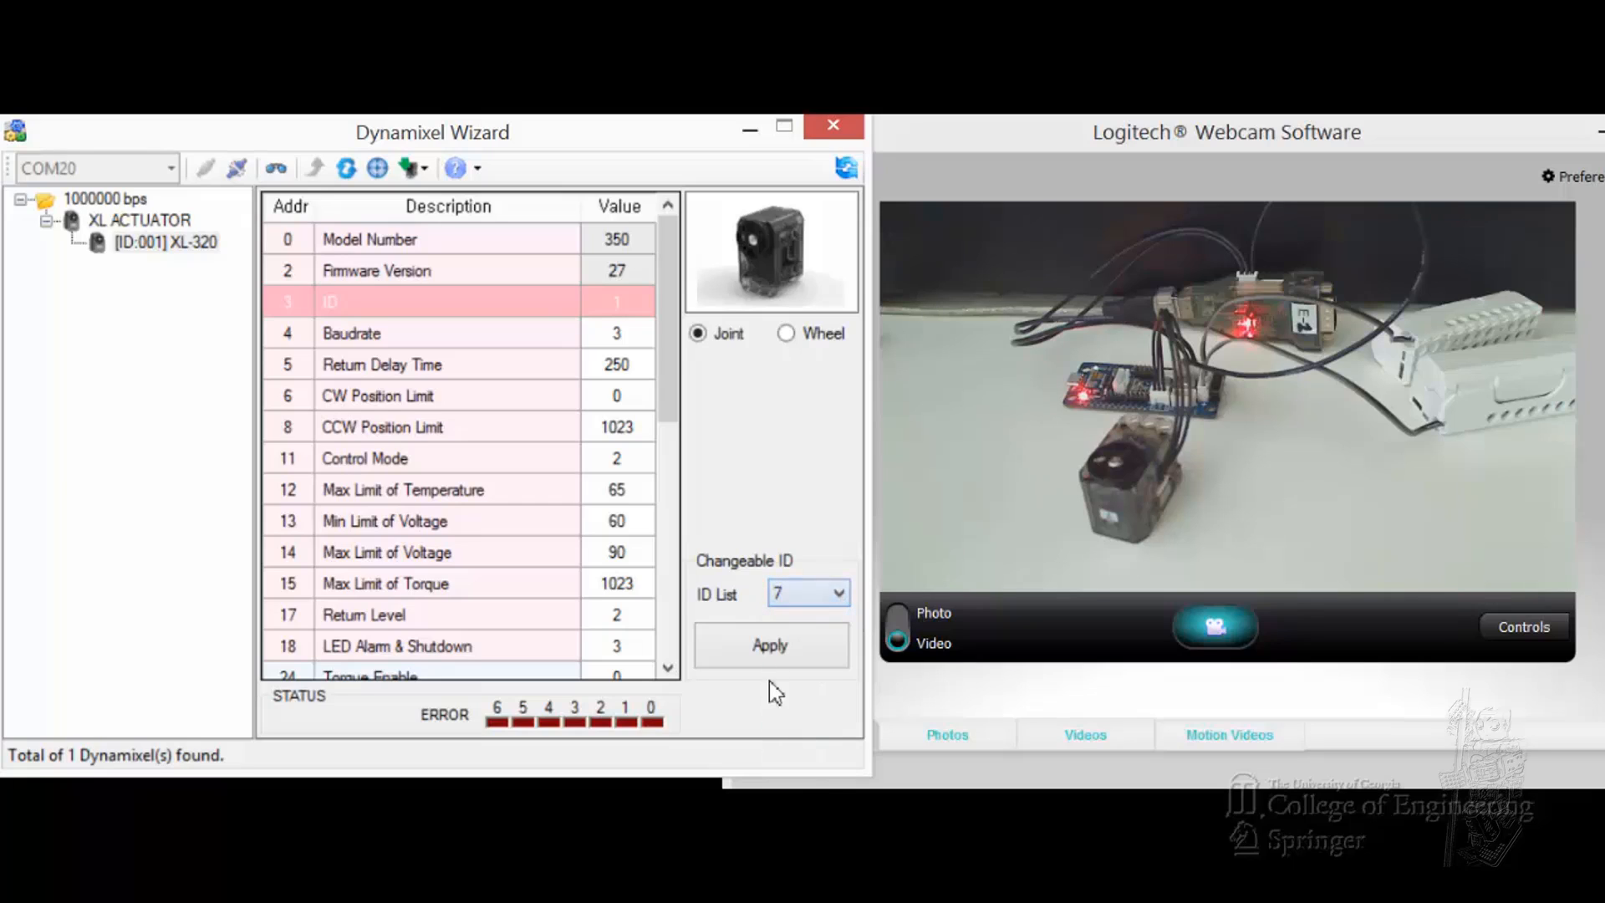
left_click(757, 647)
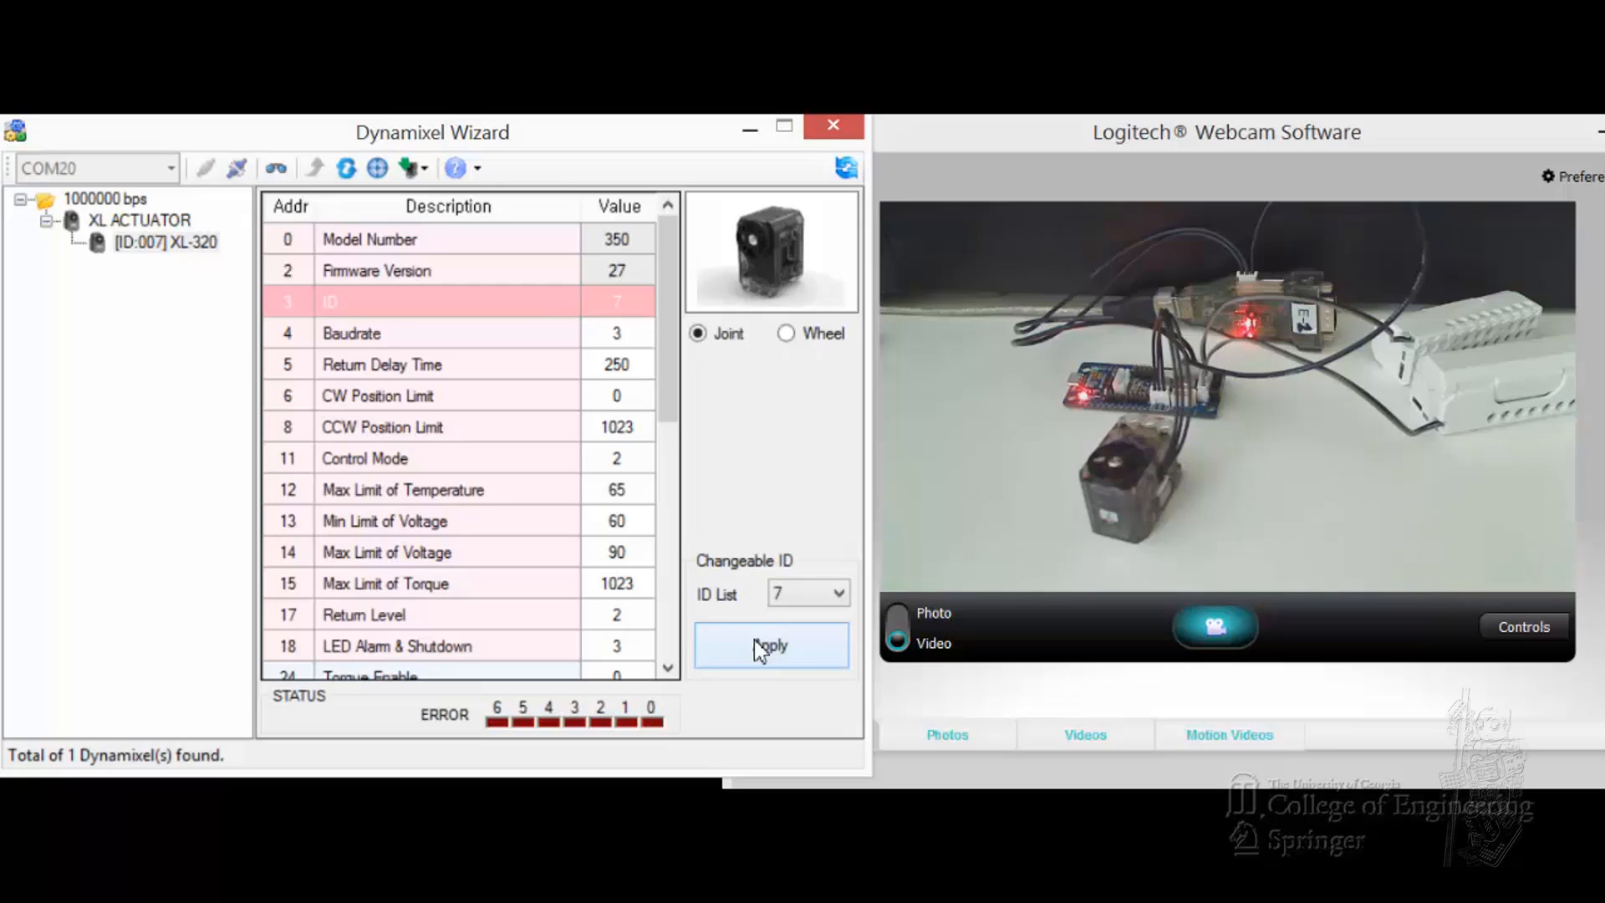
Step: Test-move the XL actuator group with the Goal Position dial, including to 588, and send it back to the center position
left_click(157, 226)
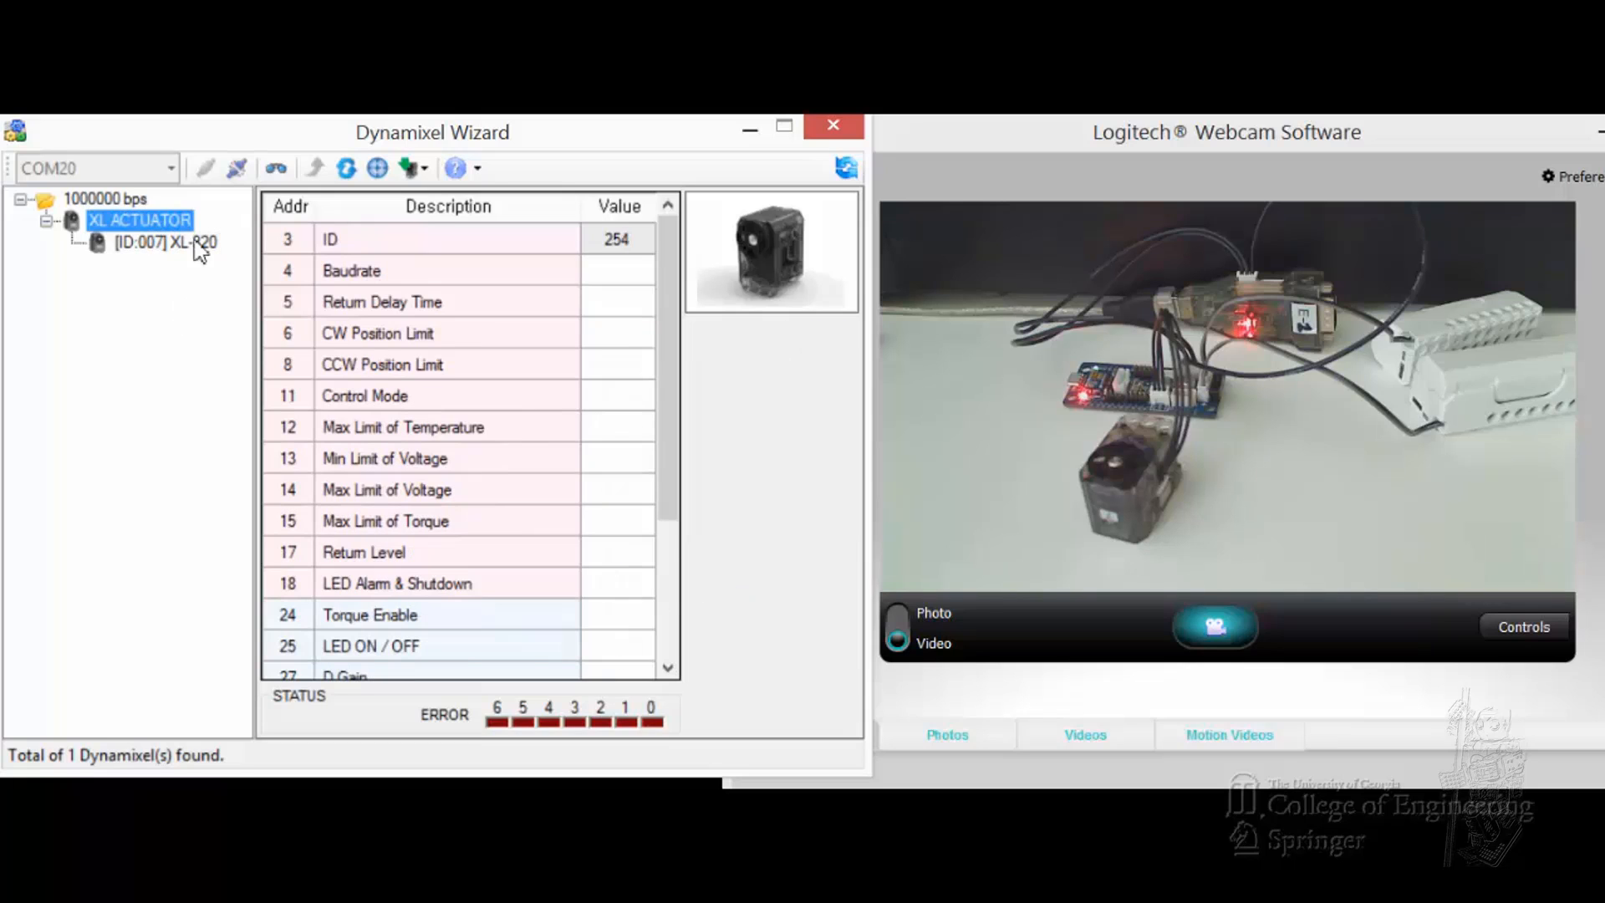
left_click(495, 504)
scroll(476, 518, "down", 3)
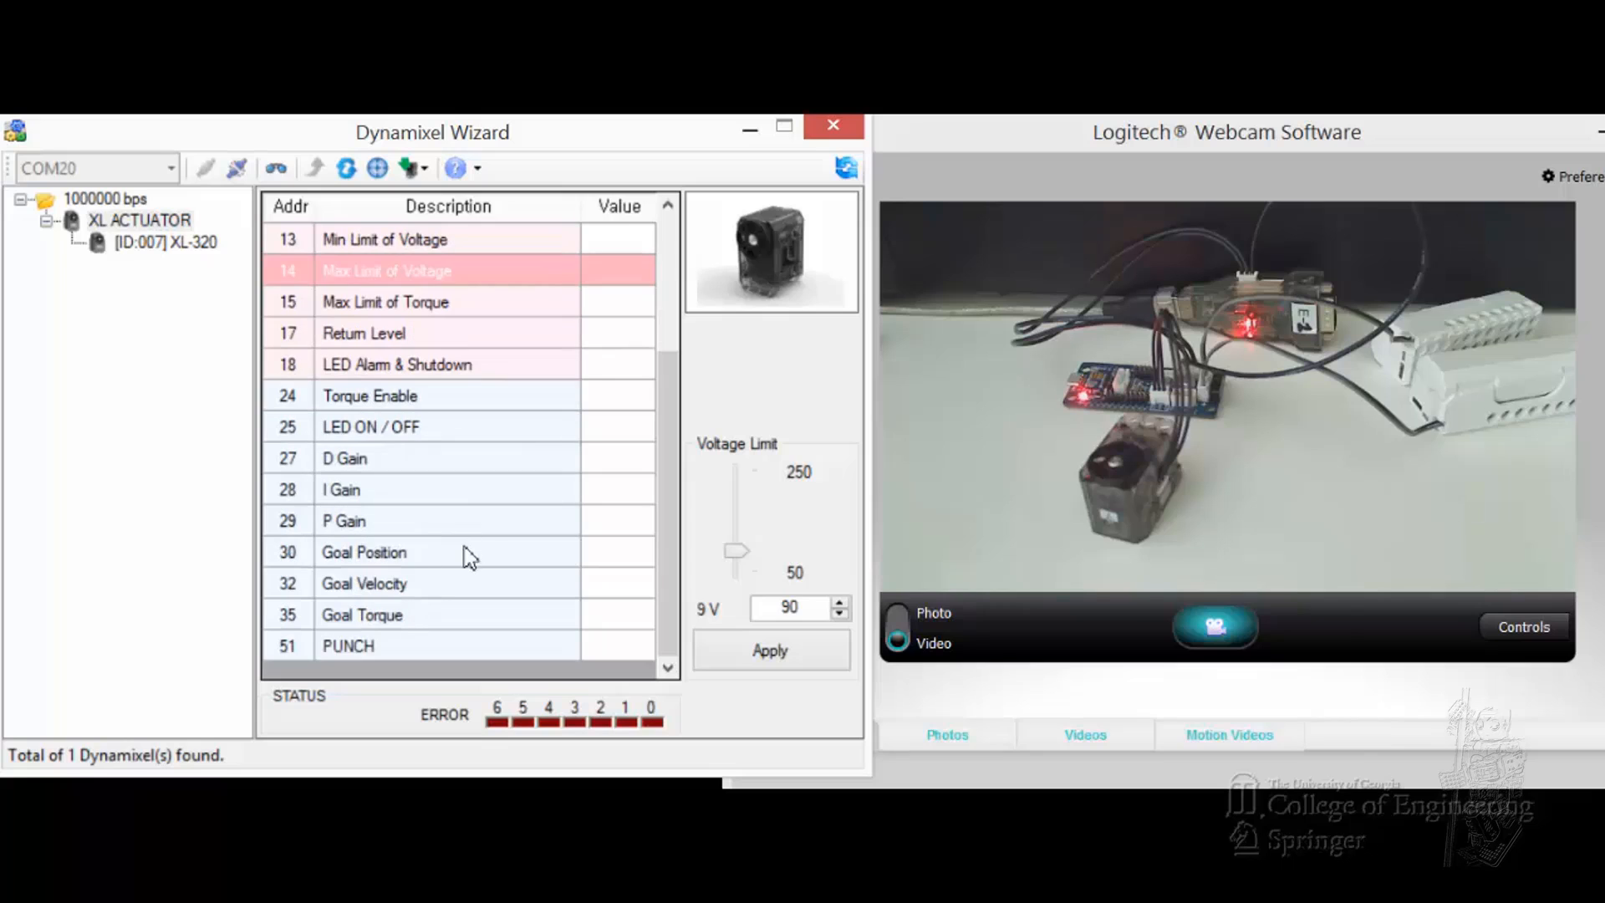
left_click(454, 551)
left_click_drag(740, 500, 774, 510)
left_click(785, 654)
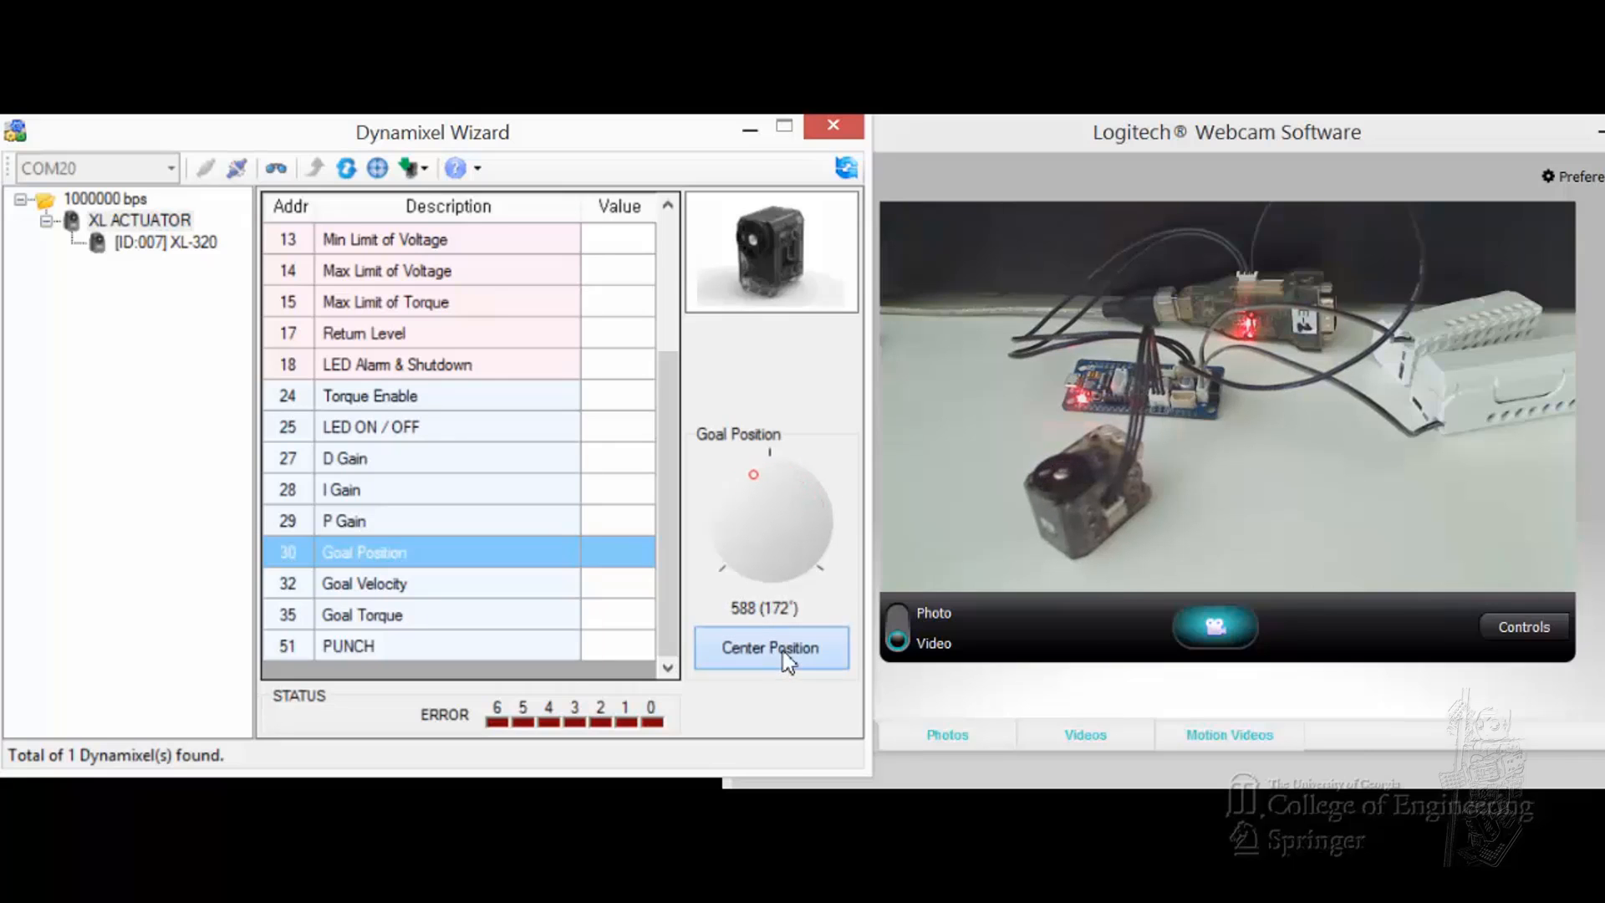